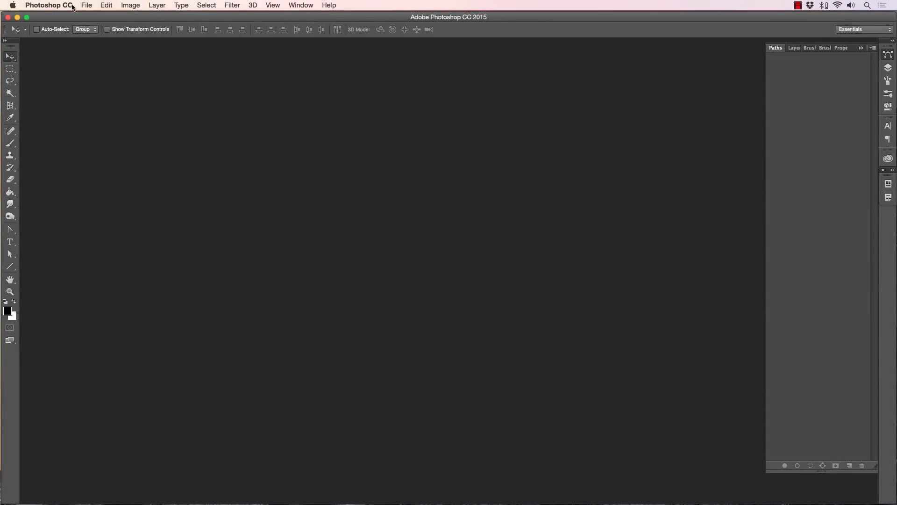
Step: Create a new 16 × 9 inch RGB document at 300 pixels/inch with a white background, and hide the grid
left_click(87, 5)
left_click(91, 16)
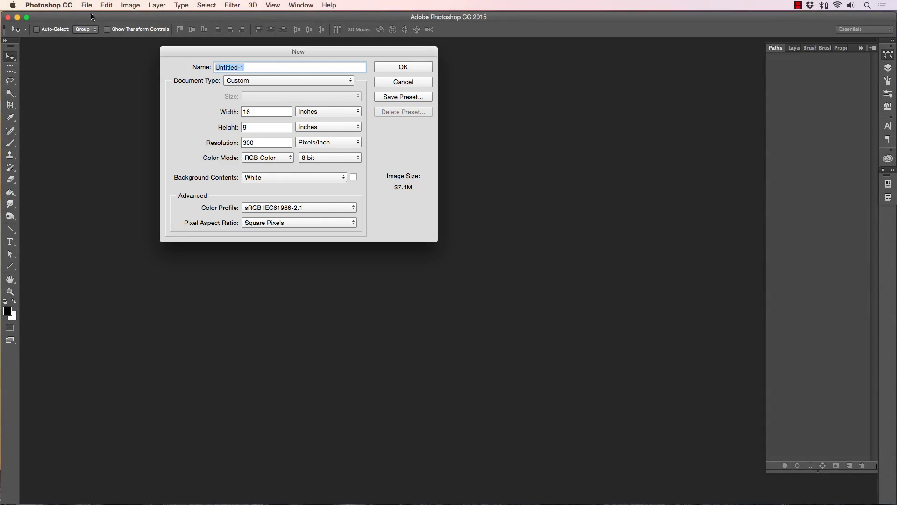
left_click(403, 67)
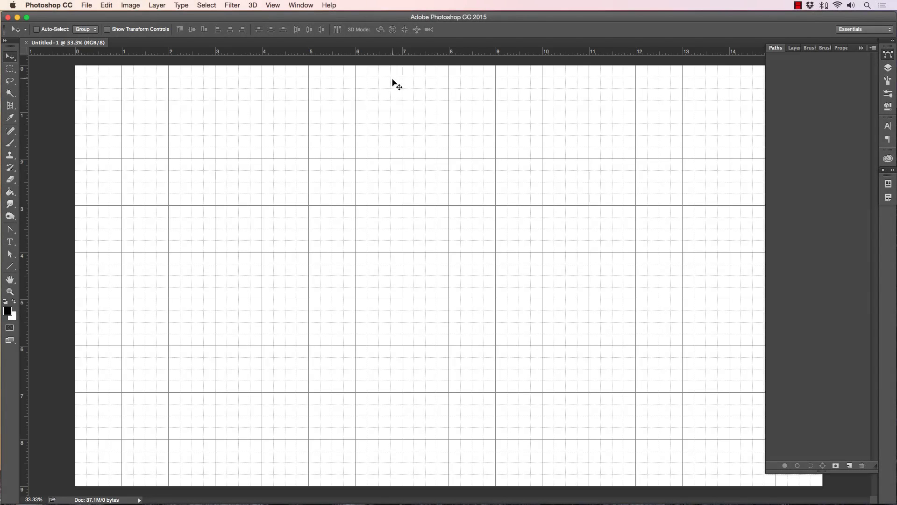
key("super+apostrophe")
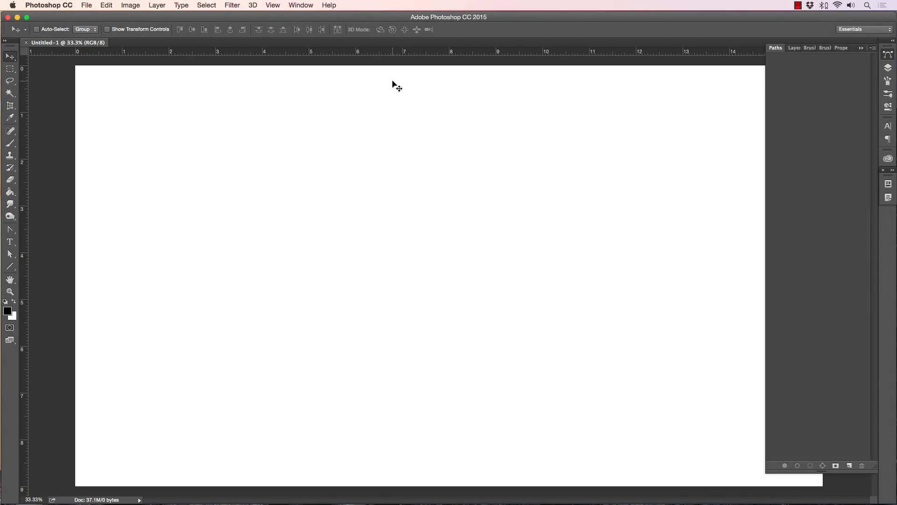
Step: Add a new blank layer above the background, with the whole canvas in view
left_click(9, 291)
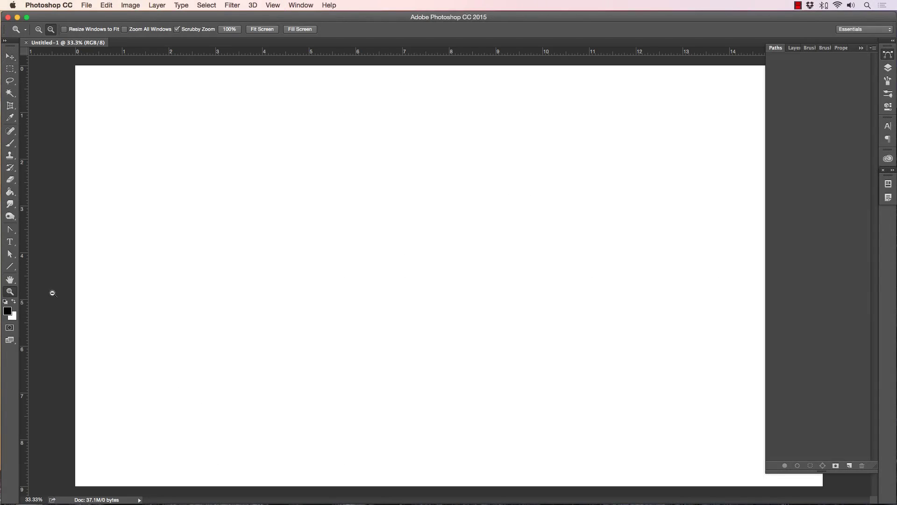
left_click(294, 300, "alt")
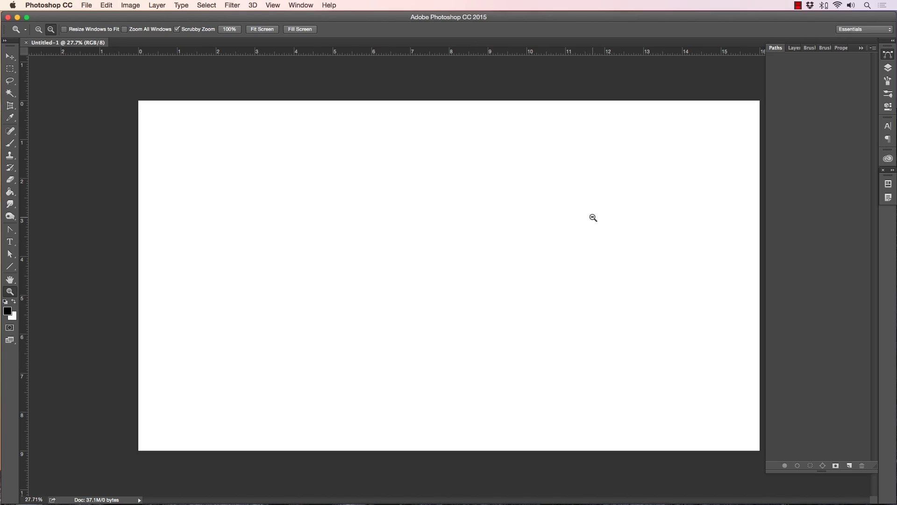
mouse_move(567, 178)
left_mouse_down()
mouse_move(589, 176)
mouse_move(559, 178)
left_mouse_up()
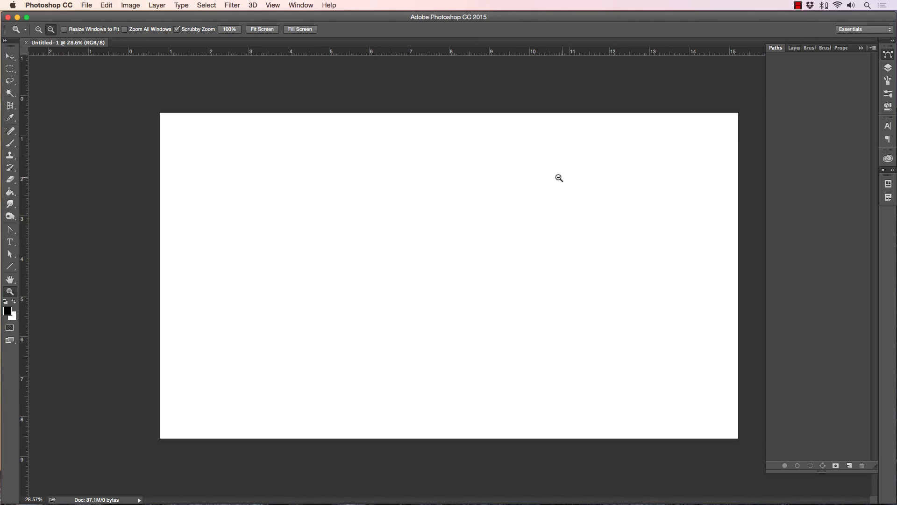
left_click(888, 68)
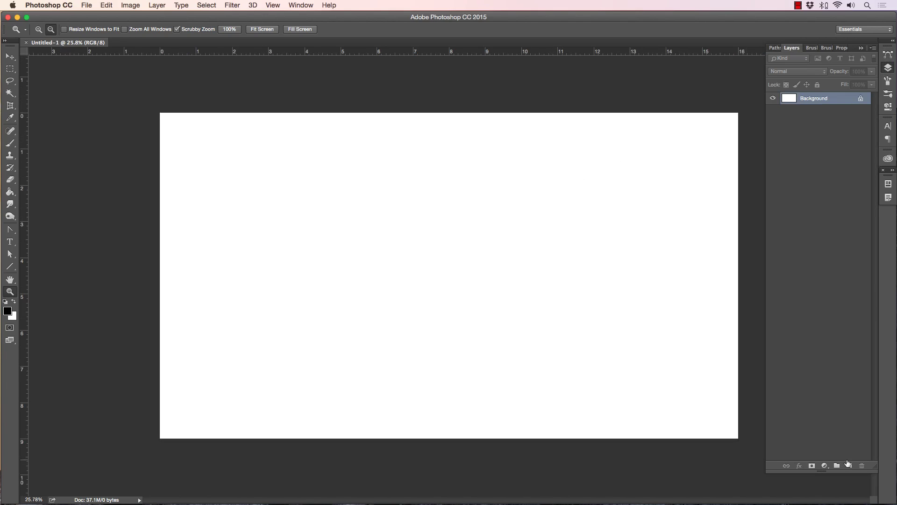
left_click(850, 466)
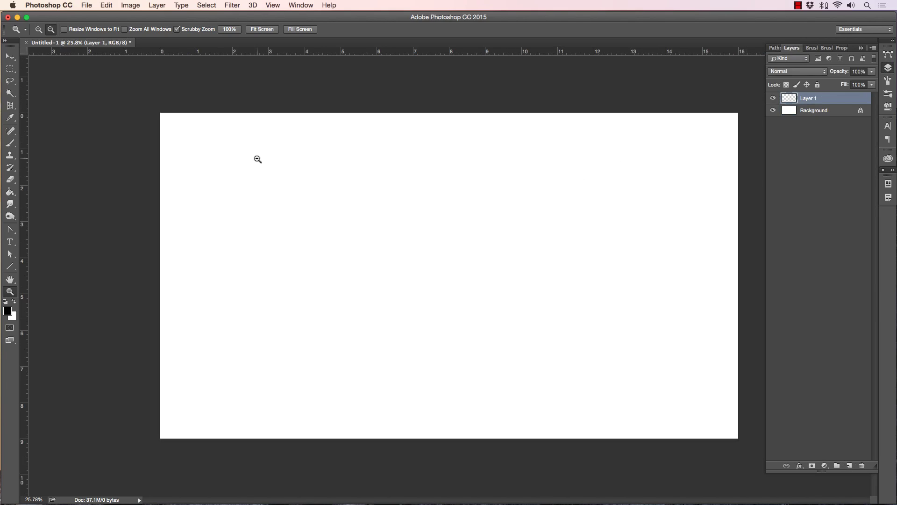
Step: Choose the Brush tool with the Painting - Chalk Marker preset
left_click(10, 143)
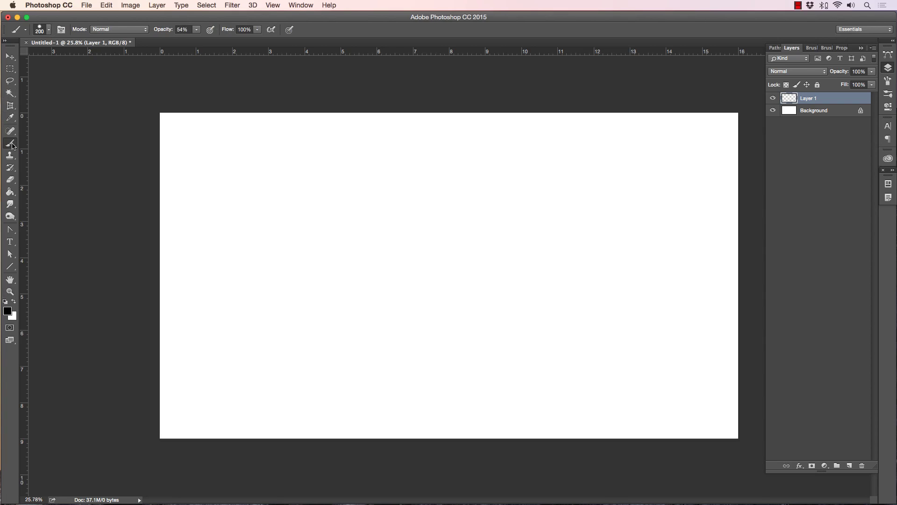
left_click(49, 32)
scroll(65, 154, "down", 1)
left_click(65, 143)
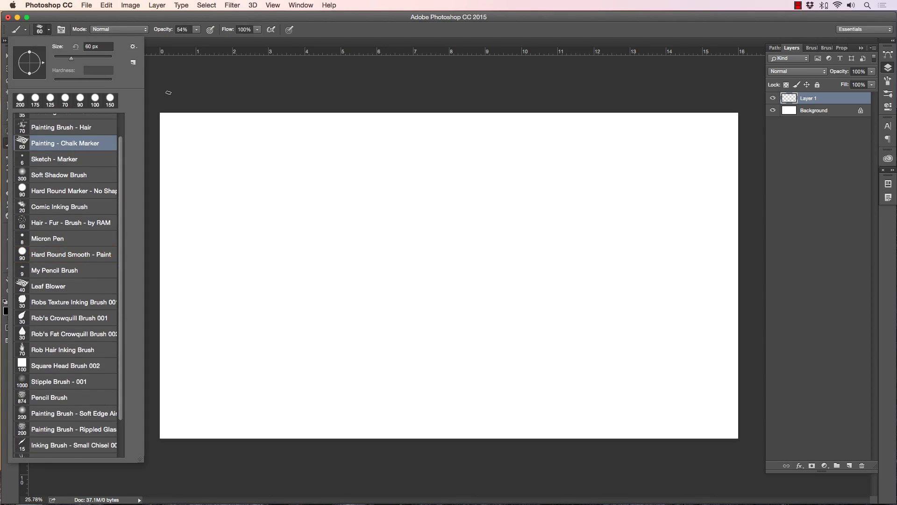
left_click(175, 86)
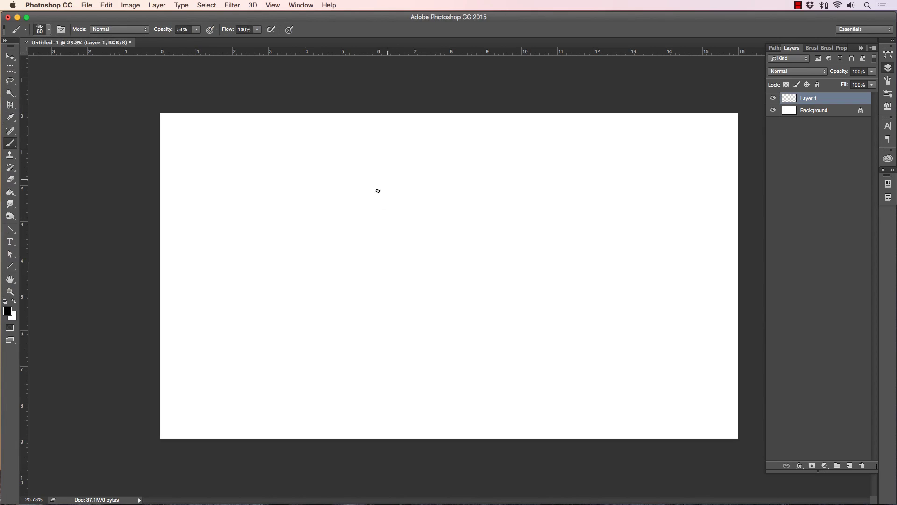
Step: Sketch a tapered lampshade in the upper middle of the canvas in loose black strokes, with pen pressure controlling brush size
mouse_move(376, 231)
left_mouse_down()
mouse_move(404, 153)
mouse_move(375, 241)
mouse_move(395, 175)
mouse_move(448, 151)
mouse_move(411, 154)
mouse_move(475, 150)
mouse_move(403, 154)
mouse_move(489, 153)
mouse_move(400, 152)
mouse_move(483, 149)
mouse_move(507, 231)
left_mouse_up()
left_click(288, 29)
left_click_drag(484, 153, 514, 240)
mouse_move(400, 154)
left_mouse_down()
mouse_move(370, 250)
mouse_move(484, 262)
mouse_move(502, 242)
left_mouse_up()
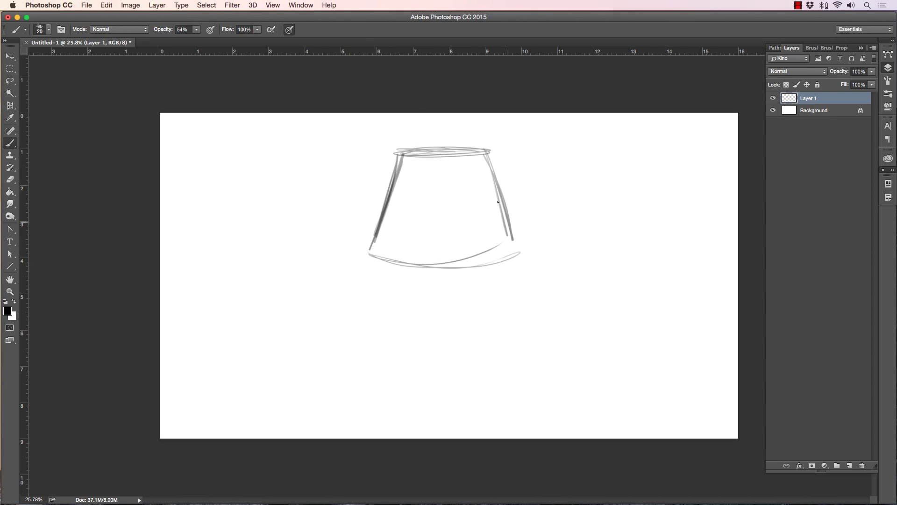
left_click_drag(484, 152, 514, 257)
mouse_move(403, 151)
left_mouse_down()
mouse_move(374, 254)
mouse_move(512, 253)
left_mouse_up()
mouse_move(510, 259)
left_mouse_down()
mouse_move(394, 262)
mouse_move(515, 253)
left_mouse_up()
mouse_move(369, 248)
left_mouse_down()
mouse_move(401, 152)
mouse_move(485, 150)
left_mouse_up()
left_click_drag(427, 149, 395, 146)
left_click_drag(475, 140, 512, 260)
left_click_drag(485, 159, 503, 219)
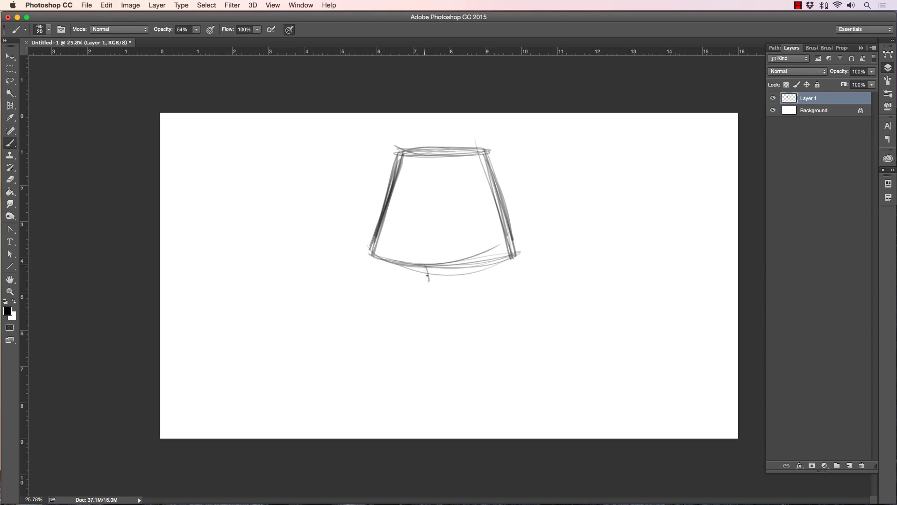
Step: Sketch the lamp's narrow neck, vase-shaped body and flared foot below the shade
mouse_move(460, 264)
left_mouse_down()
mouse_move(459, 282)
mouse_move(427, 284)
left_mouse_up()
mouse_move(424, 327)
left_mouse_down()
mouse_move(415, 380)
mouse_move(430, 390)
left_mouse_up()
mouse_move(460, 304)
left_mouse_down()
mouse_move(475, 364)
mouse_move(466, 386)
left_mouse_up()
left_click_drag(460, 304, 476, 365)
left_click_drag(463, 323, 459, 298)
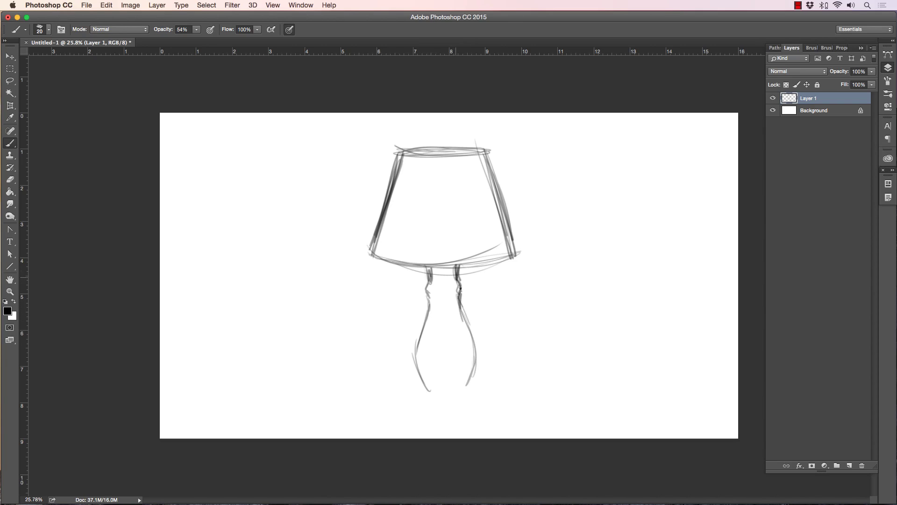
left_click_drag(427, 284, 428, 312)
left_click_drag(415, 358, 430, 391)
mouse_move(473, 372)
left_mouse_down()
mouse_move(464, 394)
mouse_move(422, 393)
mouse_move(464, 399)
mouse_move(428, 401)
mouse_move(465, 401)
mouse_move(425, 408)
mouse_move(473, 409)
mouse_move(422, 413)
left_mouse_up()
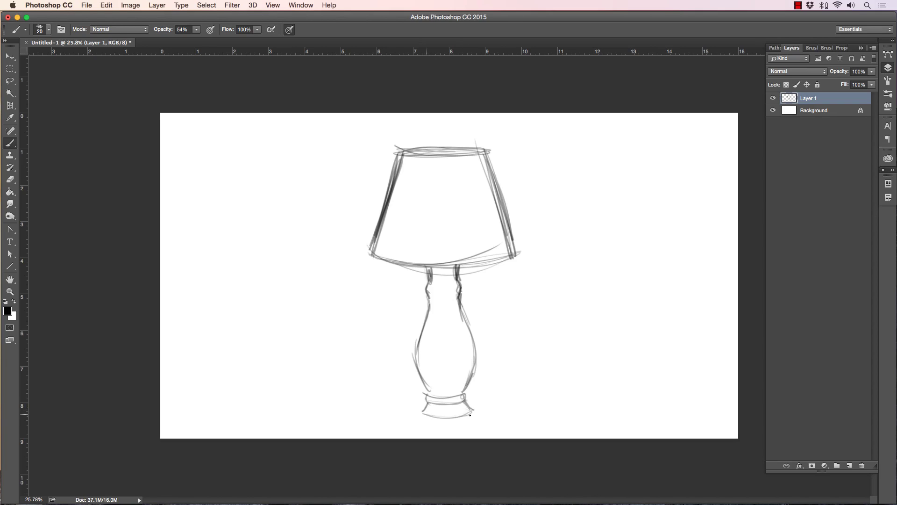
mouse_move(421, 347)
left_mouse_down()
mouse_move(427, 294)
mouse_move(455, 299)
mouse_move(475, 371)
mouse_move(474, 392)
left_mouse_up()
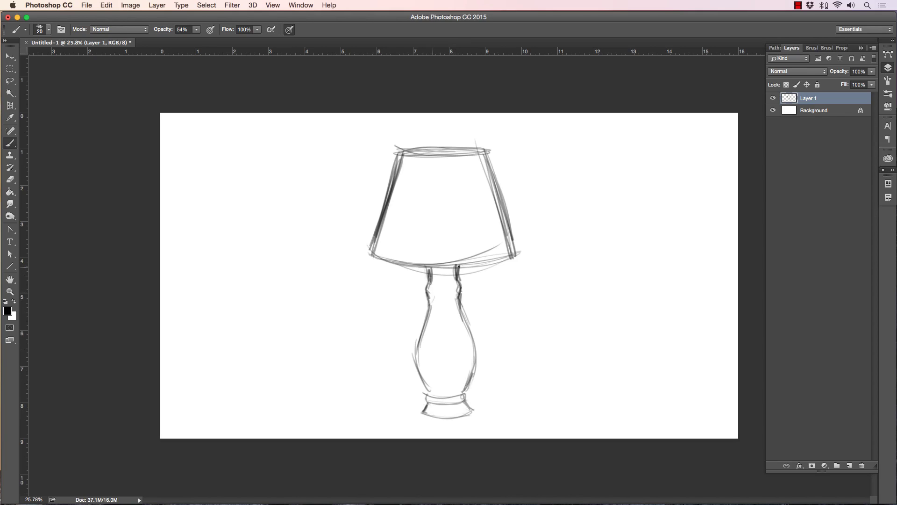
Step: Reinforce the lampshade's outline and add contour lines to the shade, neck and body of the lamp
mouse_move(518, 254)
left_mouse_down()
mouse_move(404, 267)
mouse_move(373, 249)
mouse_move(397, 149)
left_mouse_up()
mouse_move(481, 139)
left_mouse_down()
mouse_move(519, 254)
mouse_move(489, 268)
mouse_move(392, 262)
left_mouse_up()
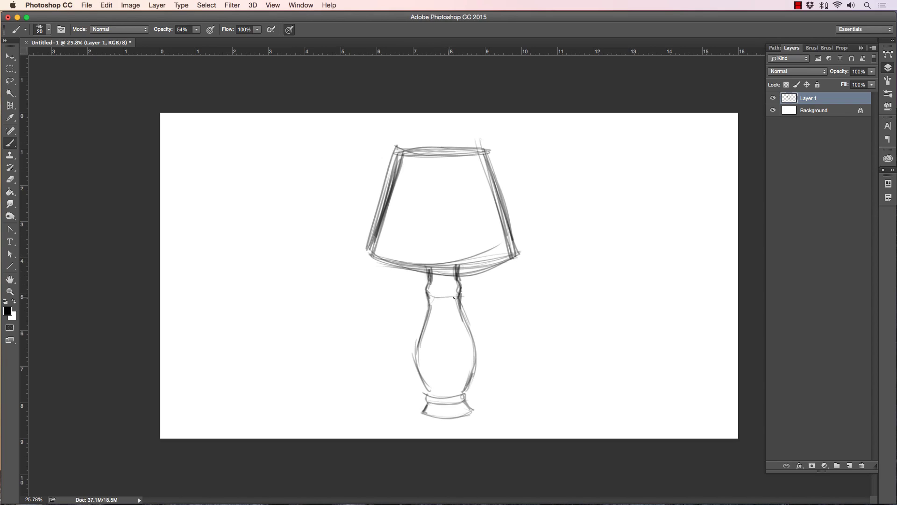
left_click_drag(442, 297, 460, 294)
left_click_drag(435, 320, 426, 369)
left_click_drag(444, 306, 449, 383)
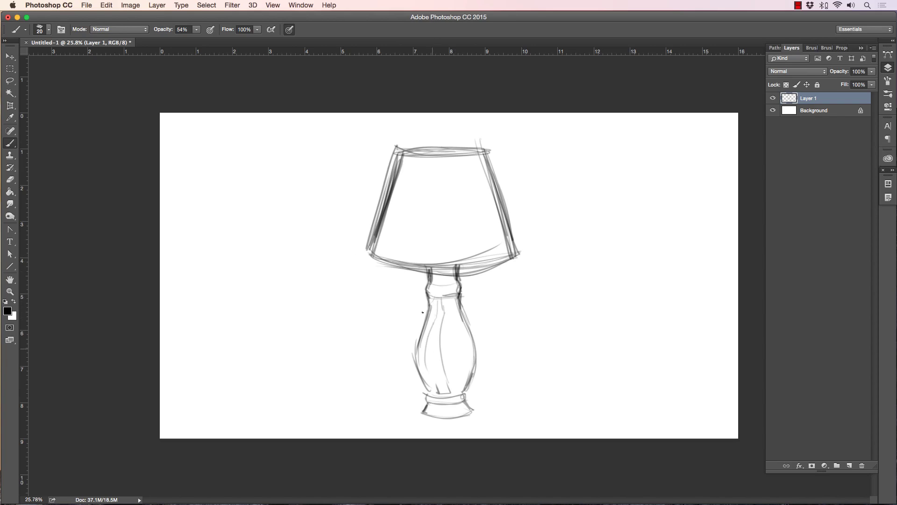
left_click_drag(437, 273, 442, 286)
left_click_drag(415, 163, 395, 257)
left_click_drag(427, 162, 421, 252)
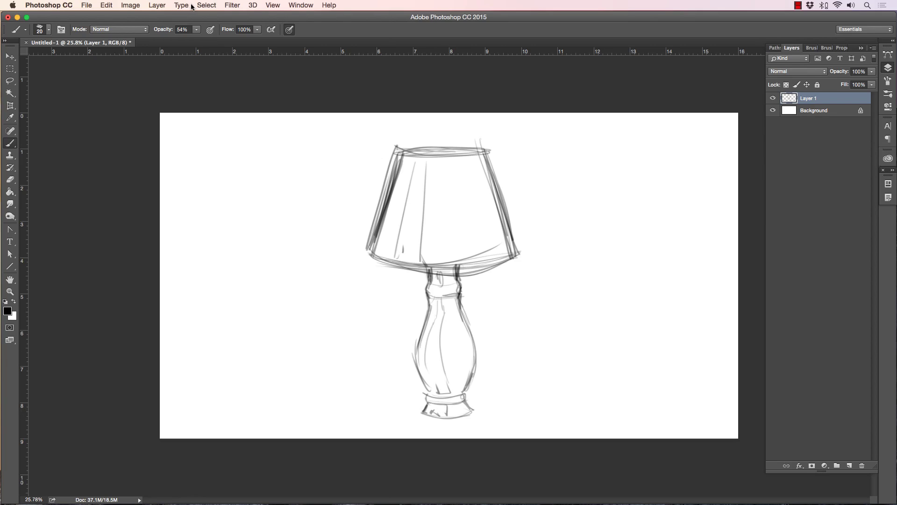
Step: Apply a light-blue Color Overlay to the sketch layer in Screen mode at 92% opacity
left_click(157, 5)
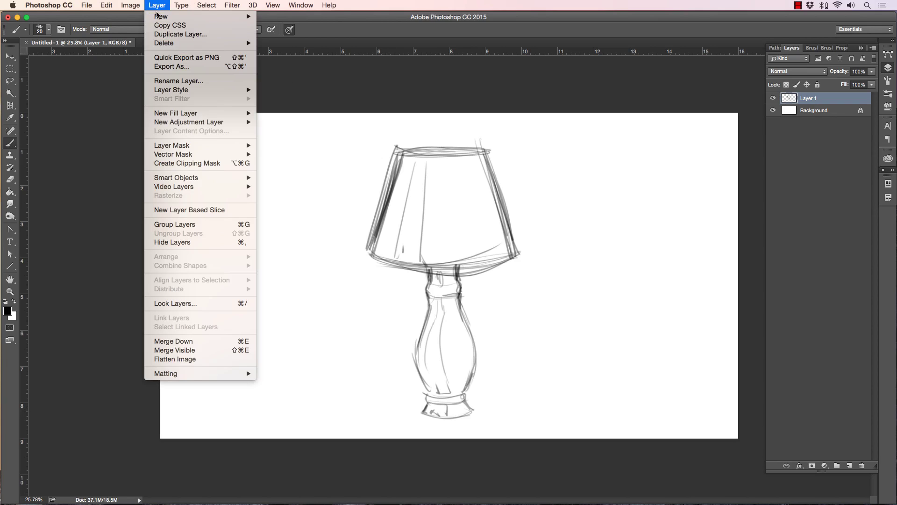
mouse_move(190, 91)
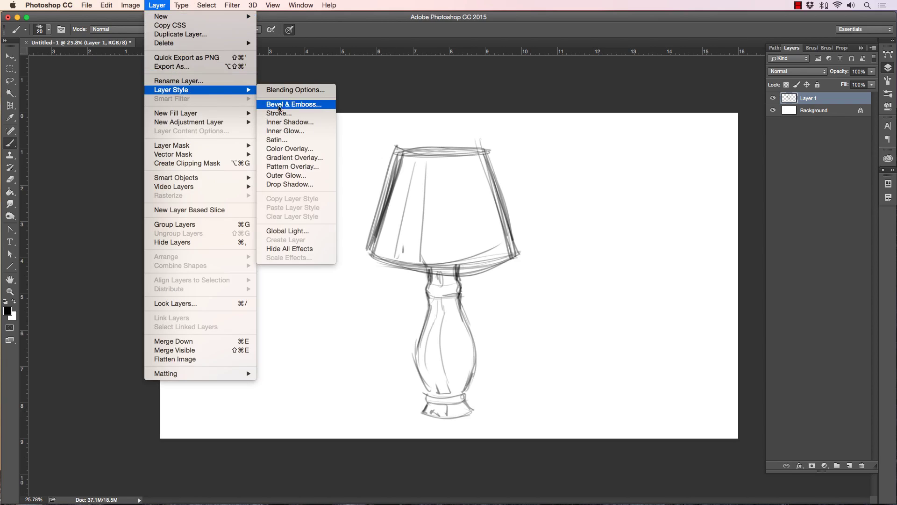
left_click(283, 149)
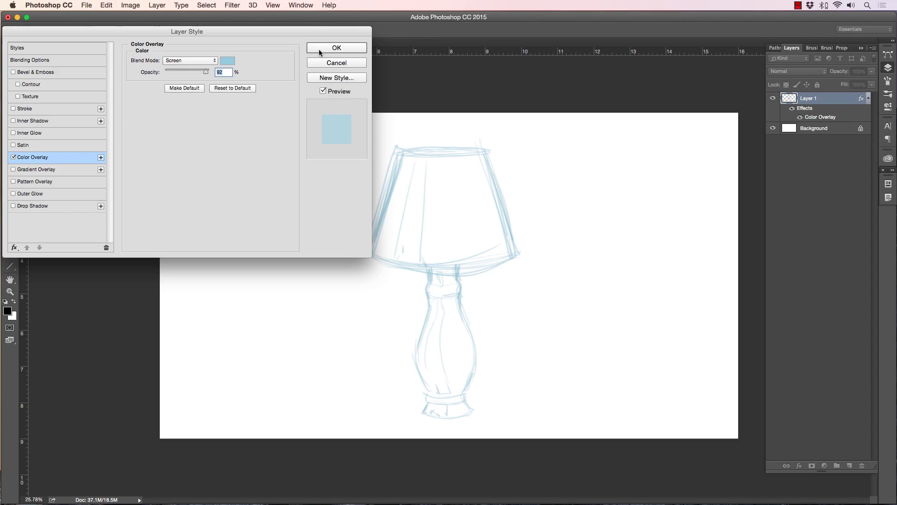
left_click(319, 50)
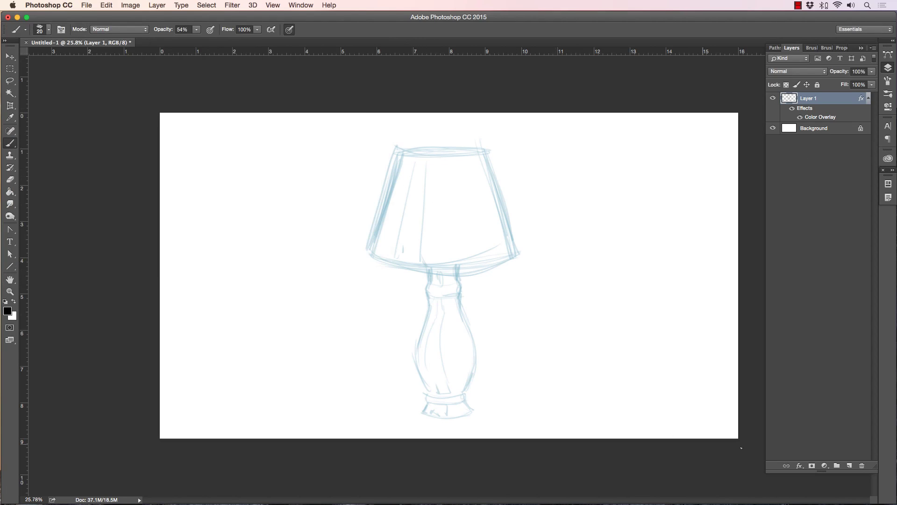
Step: Add a new layer above the sketch layer, enlarge the view of the lamp and show the document's paths
left_click(849, 466)
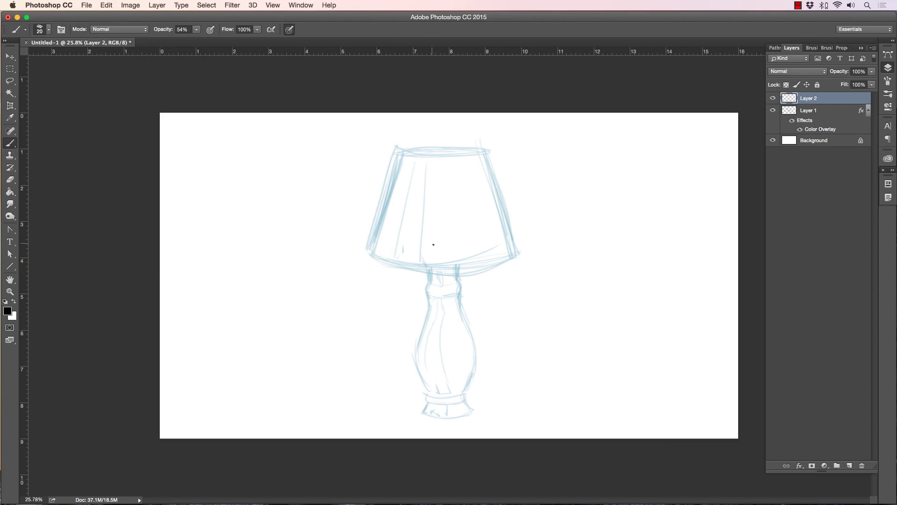
left_click(10, 292)
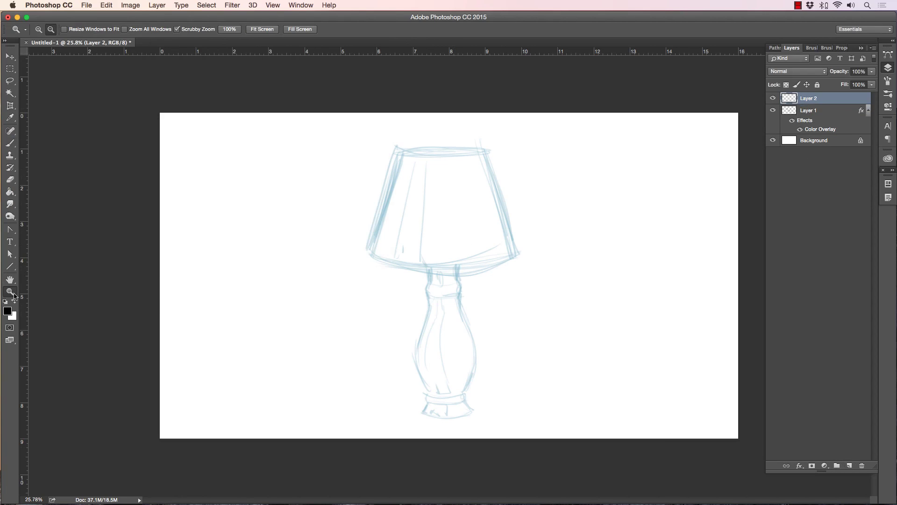
left_click_drag(444, 315, 459, 315)
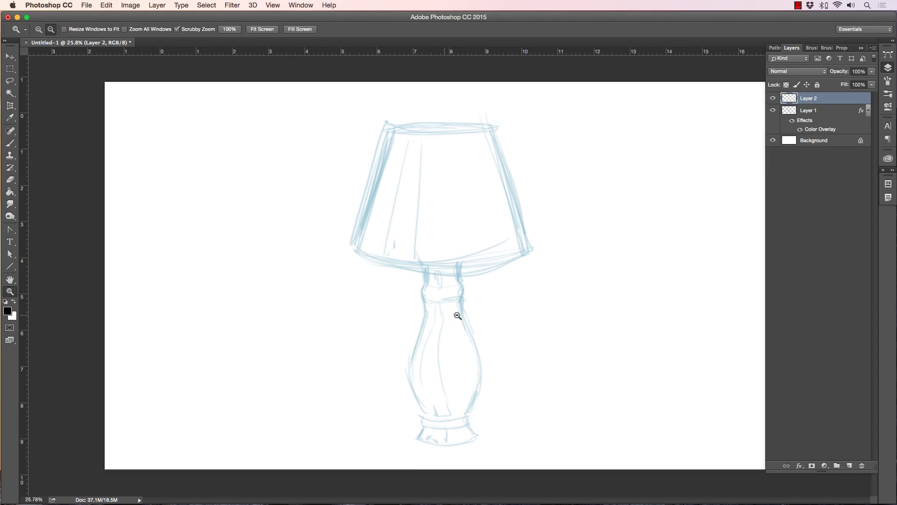
left_click(774, 47)
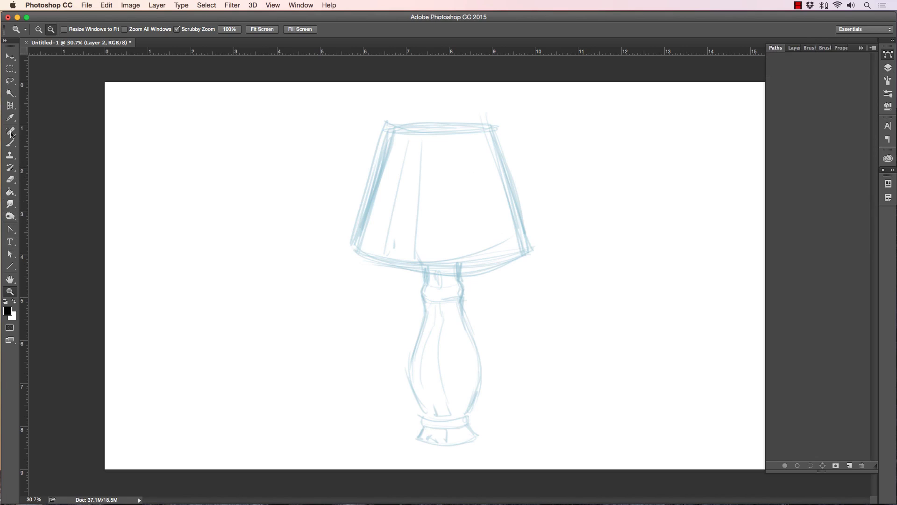
Step: Start a path with the Pen tool at the center of the lampshade's top edge
left_click(10, 229)
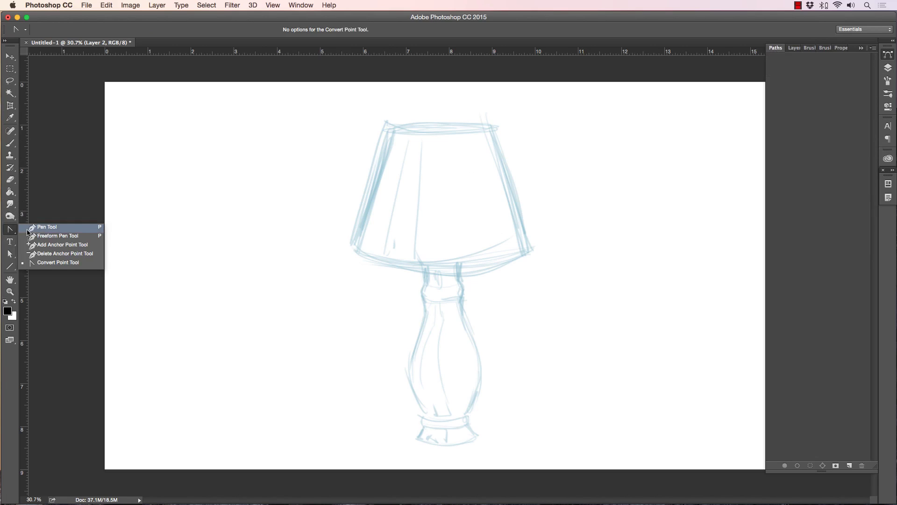
left_click(47, 227)
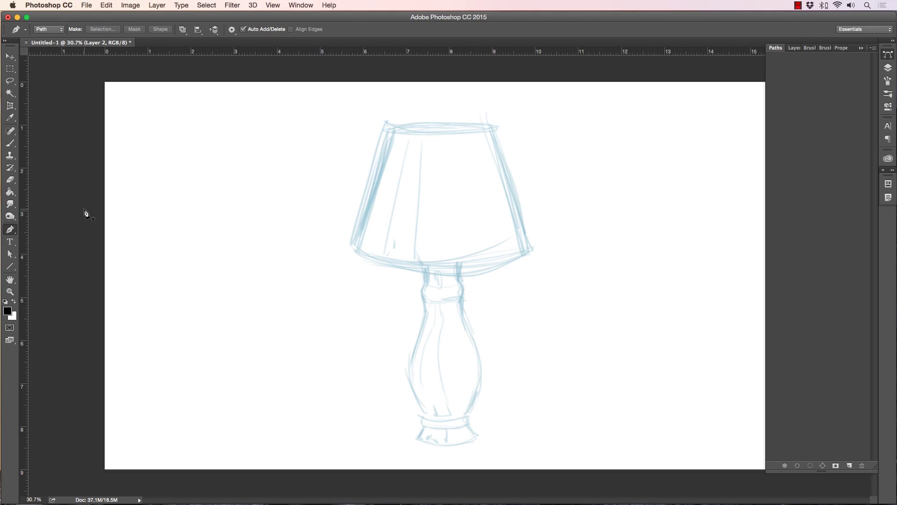
left_click(438, 123)
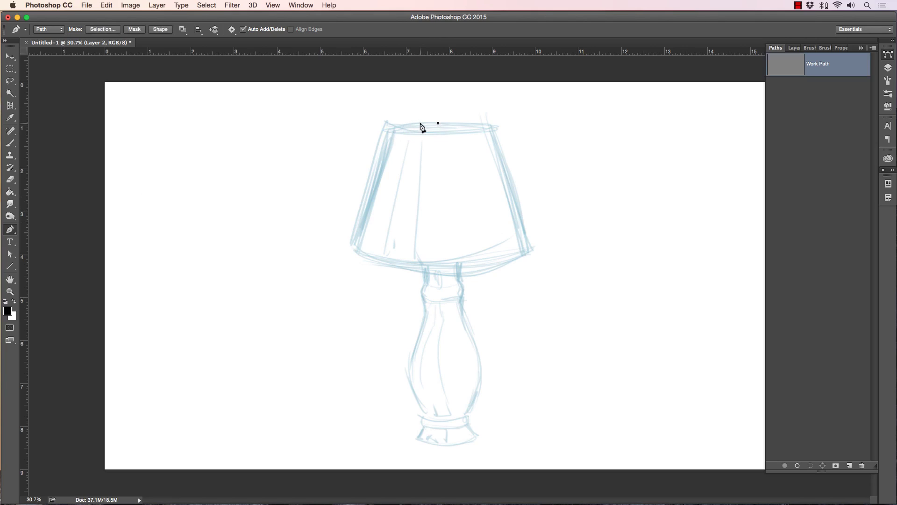
left_click(388, 130)
left_click(352, 246)
key("super+z")
key("super+z")
Step: Trace the left half of the lampshade with curved segments down to the neck, removing the outgoing curve handle at the neck's anchor
left_click_drag(387, 129, 381, 134)
left_click(354, 245)
left_click(423, 264)
left_click_drag(423, 265, 469, 263)
left_click_drag(426, 283, 424, 288)
key("super+z")
left_click(424, 265, "alt")
Step: Continue the path down the left side of the neck, body and foot, ending at the bottom center of the lamp's base
left_click_drag(423, 283, 422, 289)
left_click_drag(423, 299, 430, 307)
left_click_drag(410, 368, 411, 384)
left_click(425, 417)
left_click_drag(425, 413, 424, 410)
left_click_drag(425, 418, 424, 423)
left_click_drag(416, 438, 420, 440)
left_click(416, 438)
left_click_drag(446, 445, 449, 446)
left_click(446, 445, "alt")
Step: Close the half-lamp path with a straight segment back to its starting anchor at the center of the shade's top edge
left_click(438, 125)
key("super+z")
left_click_drag(438, 124, 381, 80)
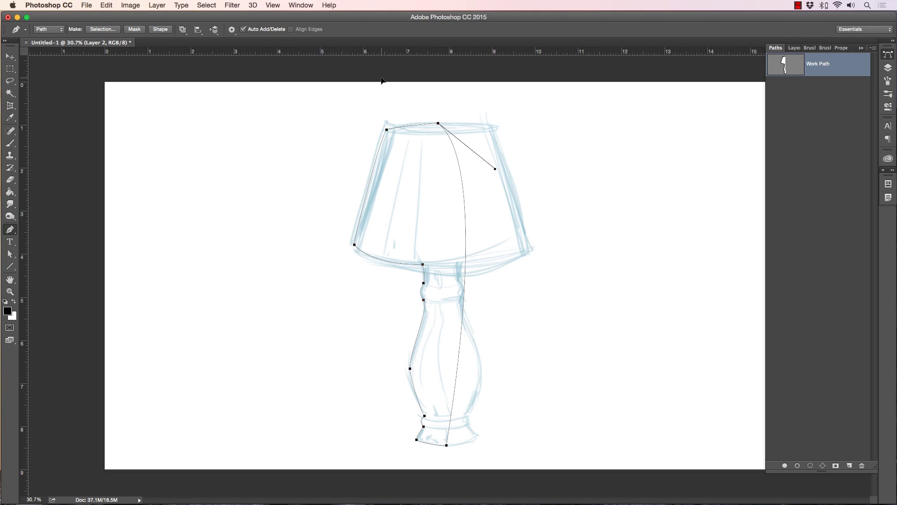
key("super+z")
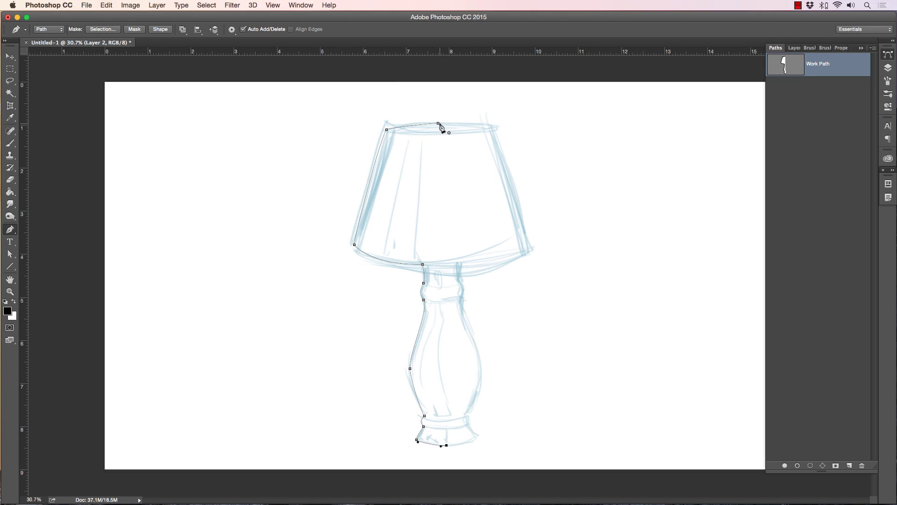
left_click(439, 124)
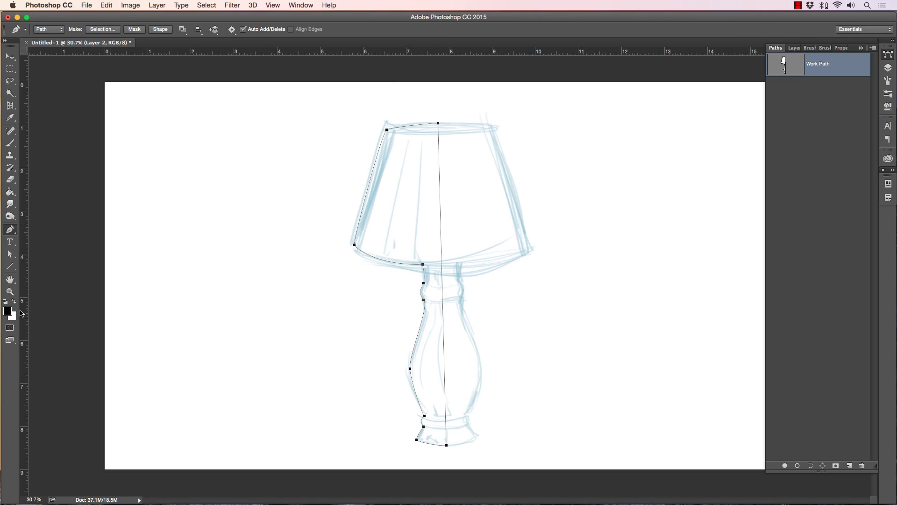
left_click(16, 292)
left_click_drag(432, 134, 467, 136)
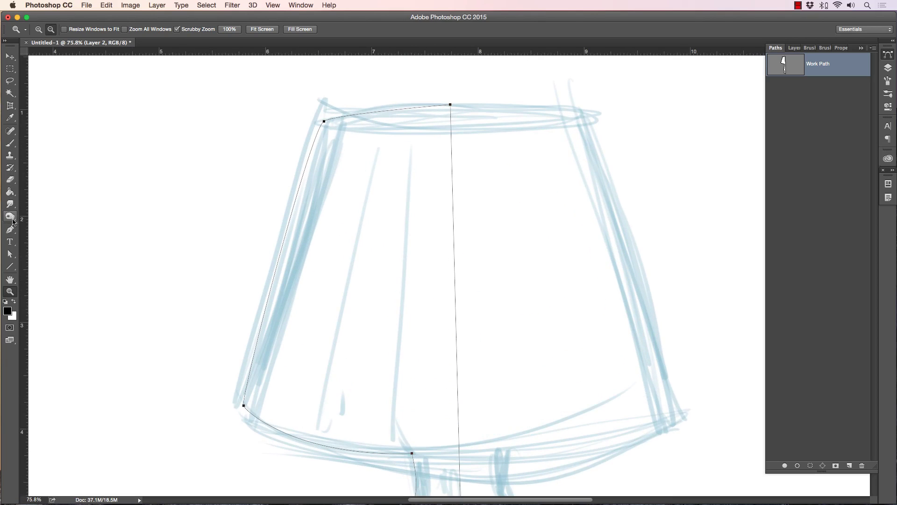
left_click(11, 230)
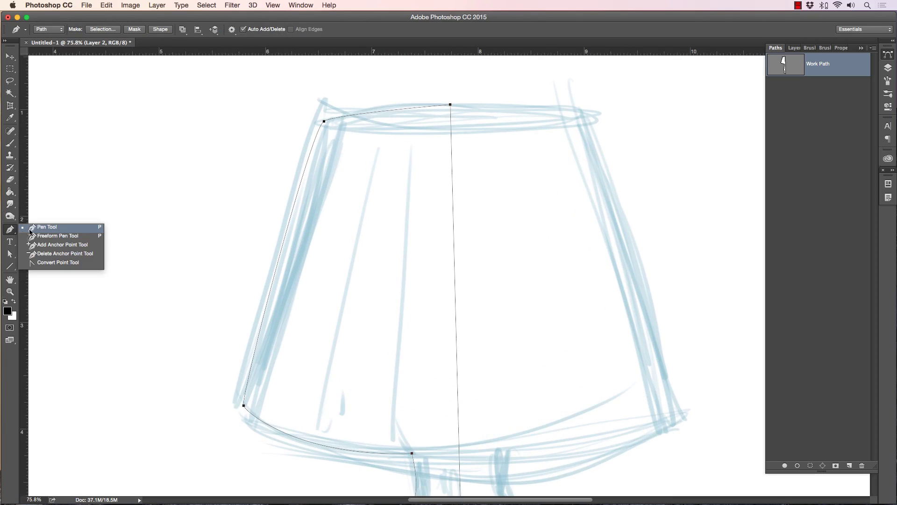
left_click(31, 229)
left_click(10, 291)
left_click_drag(222, 281, 209, 279)
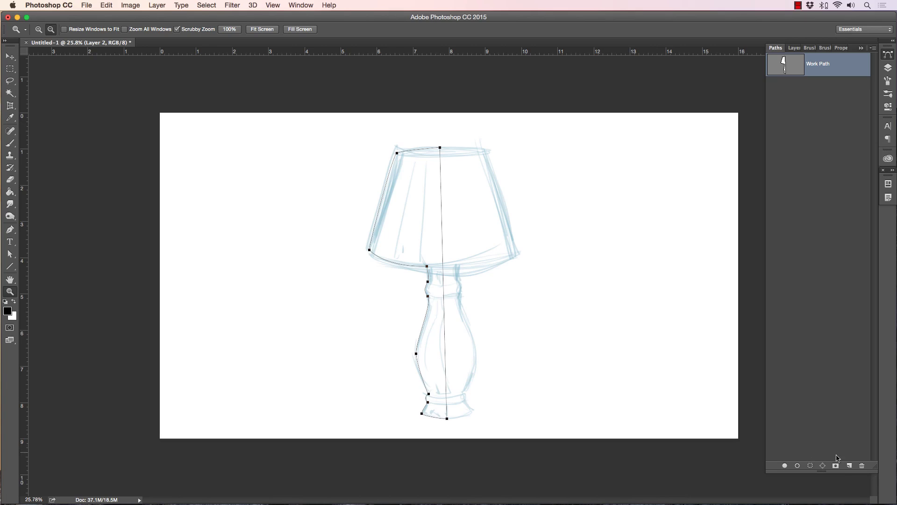
Step: Create a new path and trace the left half of the lampshade with straight Pen tool segments, from the top center to the neck
left_click(850, 466)
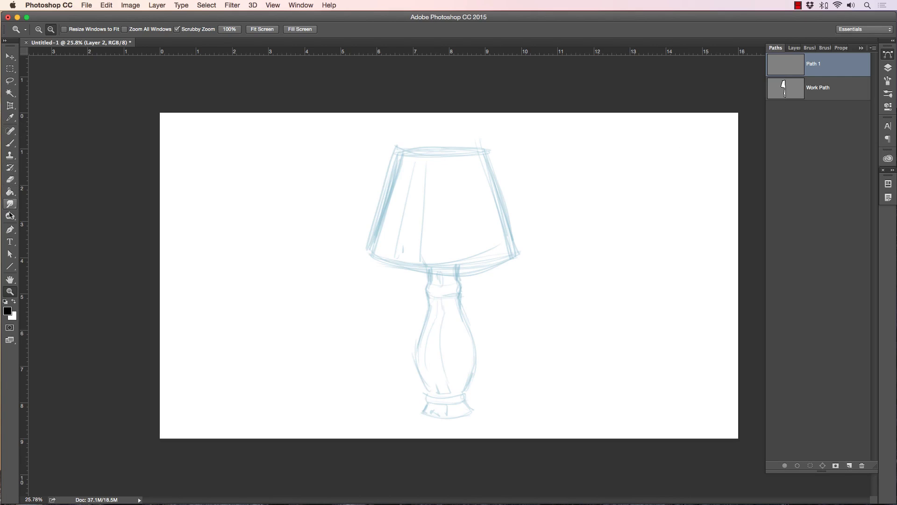
left_click(10, 229)
left_click(443, 146)
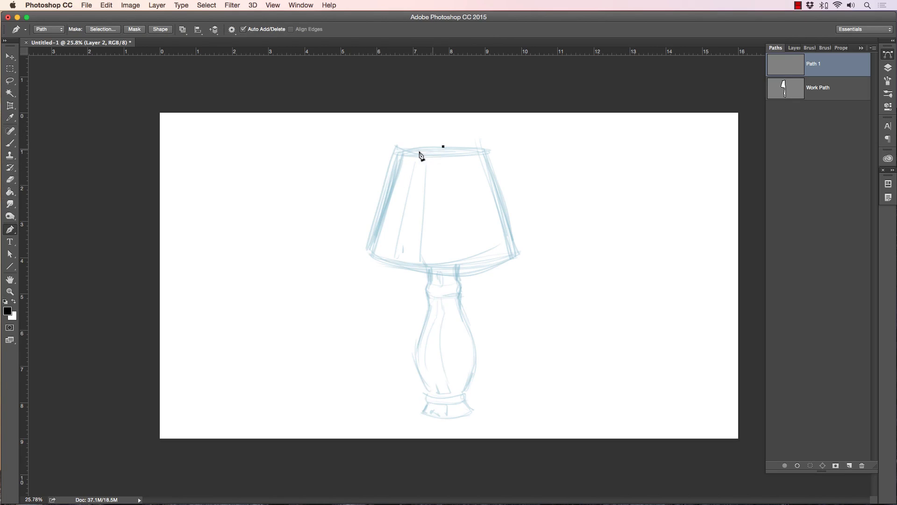
left_click(395, 150)
left_click(369, 251)
left_click(431, 265)
Step: Continue the straight segments down the left side of the neck, body and foot, and close the path at the shade's top center
left_click(430, 281)
left_click(425, 288)
left_click(429, 296)
left_click(411, 353)
left_click(426, 393)
left_click(428, 400)
left_click(419, 413)
left_click(444, 416)
left_click(443, 147)
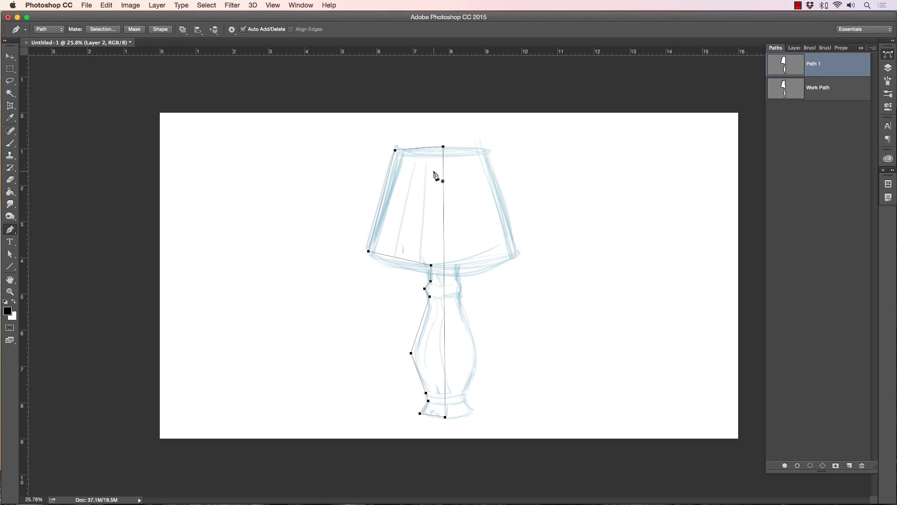
Step: Reselect the original work path and start adjusting the curve of the lampshade's top edge with the Convert Point tool
left_click(842, 90)
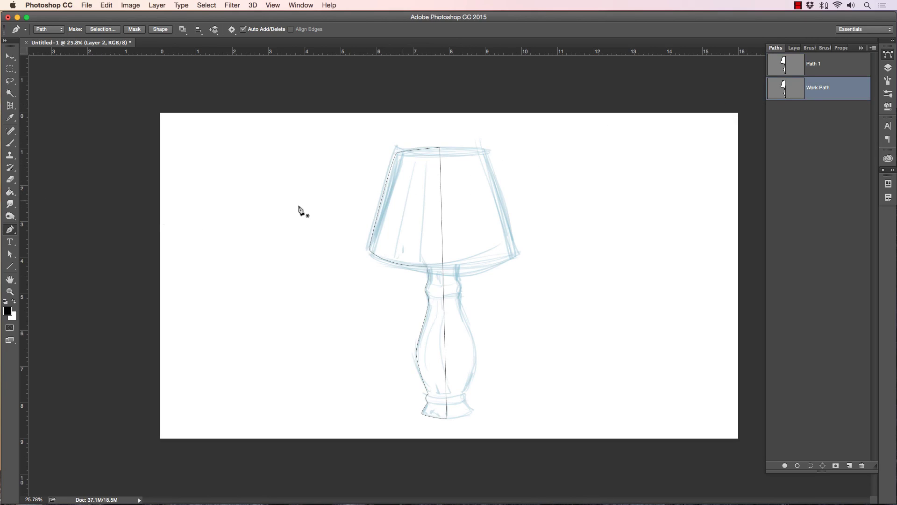
left_click(11, 232)
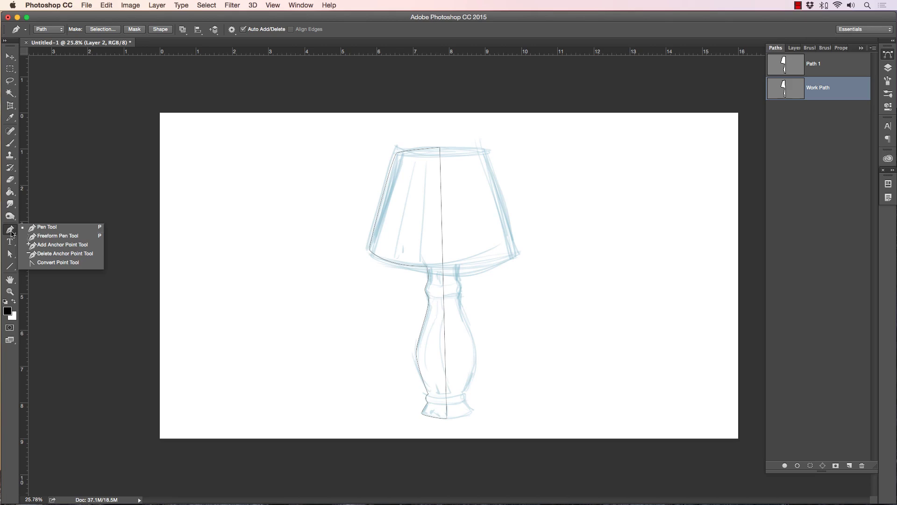
left_click(50, 263)
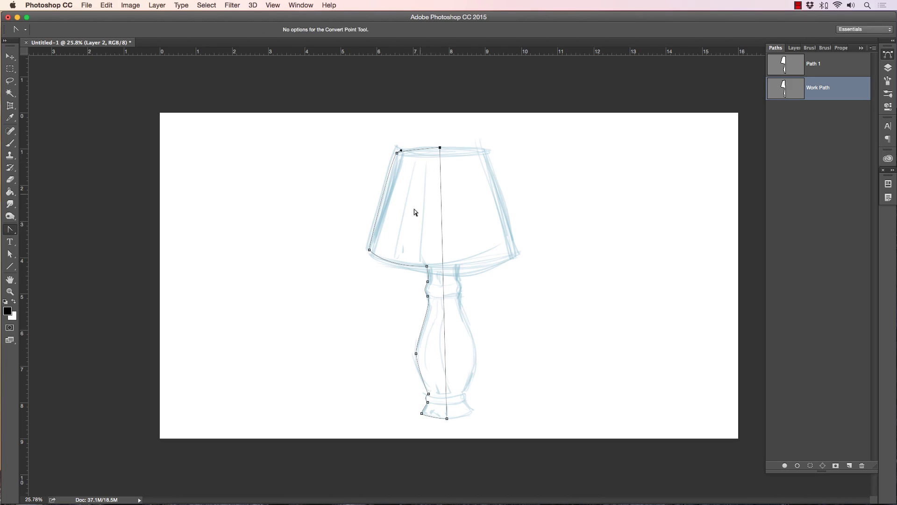
left_click(10, 292)
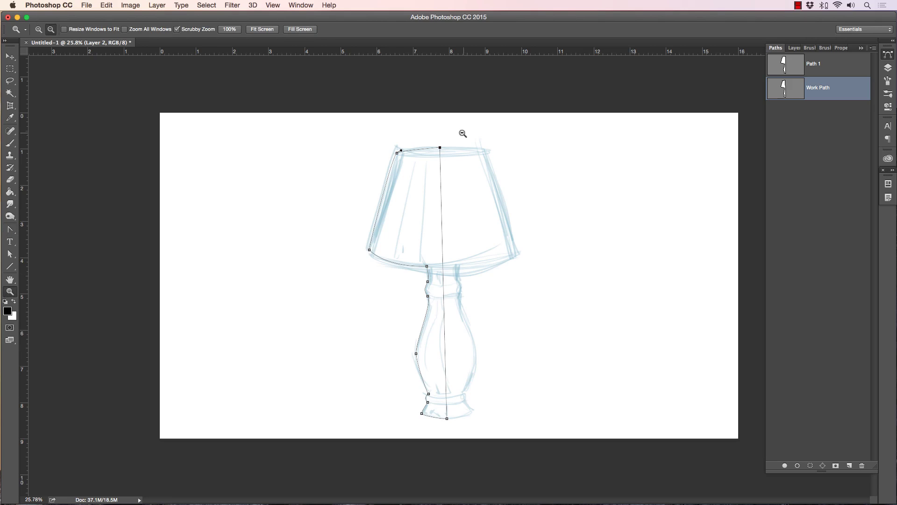
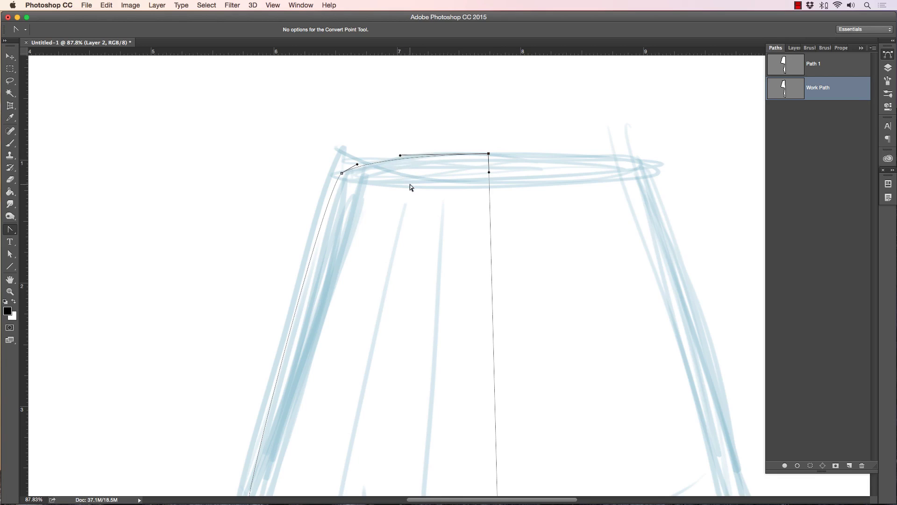
Step: Adjust the curve handle at the shade's lower-left corner and move the anchor where the shade meets the neck onto the sketch line
scroll(410, 184, "down", 10)
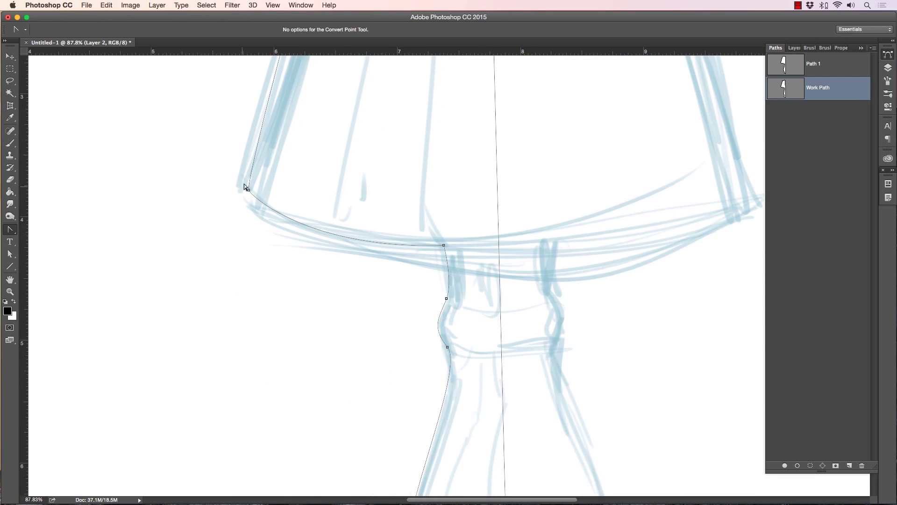
left_click(249, 191)
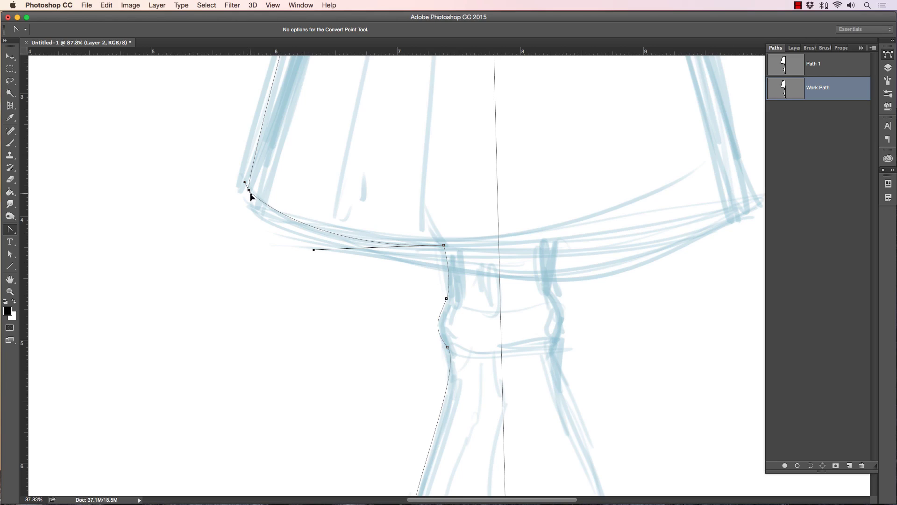
left_click_drag(251, 195, 250, 201)
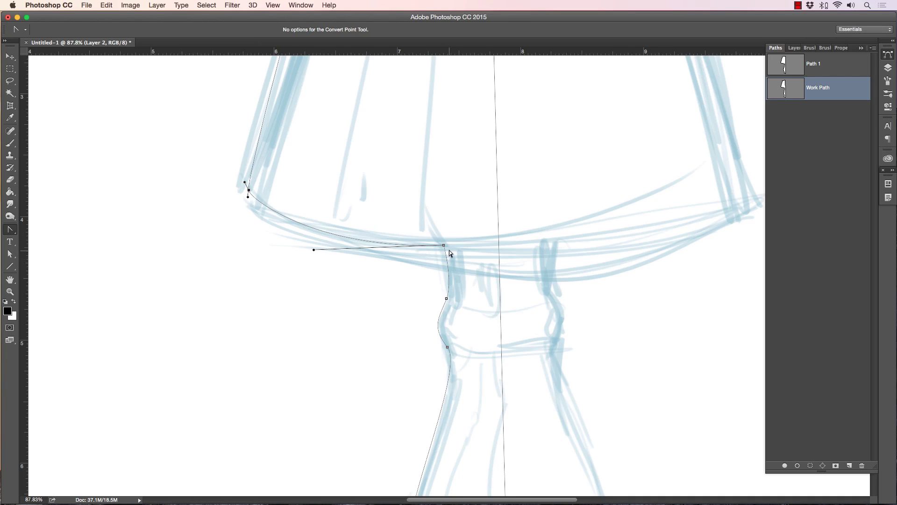
left_click_drag(445, 246, 451, 249)
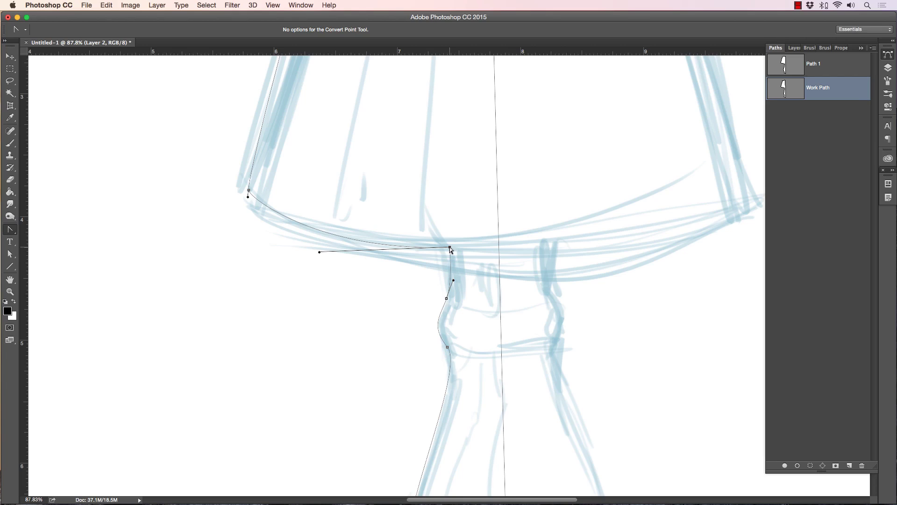
Step: Reposition the anchor at the top of the neck's collar and adjust both of its curve handles to follow the sketch
scroll(440, 268, "down", 5)
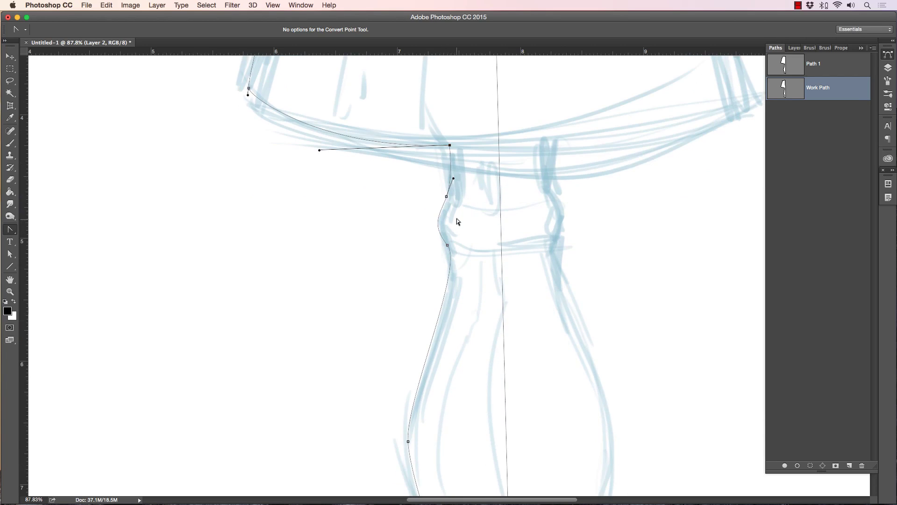
left_click(447, 197, "ctrl")
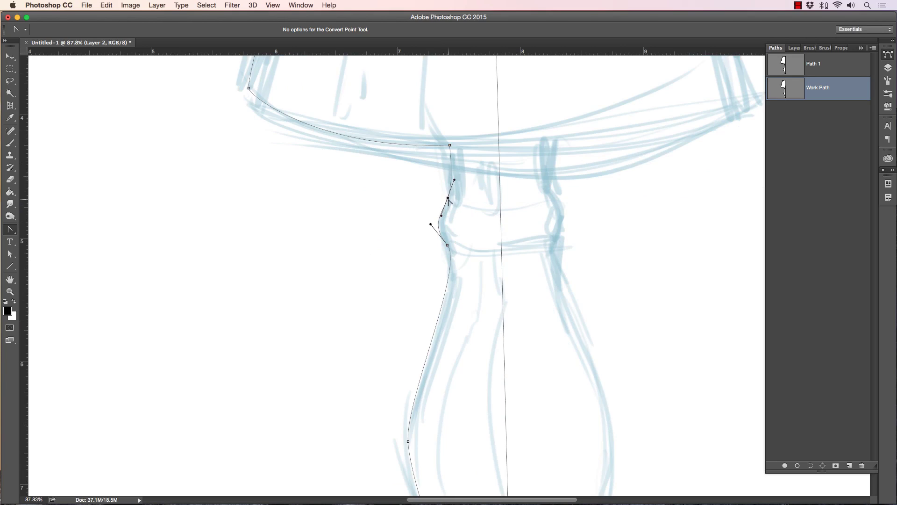
left_click_drag(441, 215, 438, 215)
left_click_drag(455, 181, 456, 183)
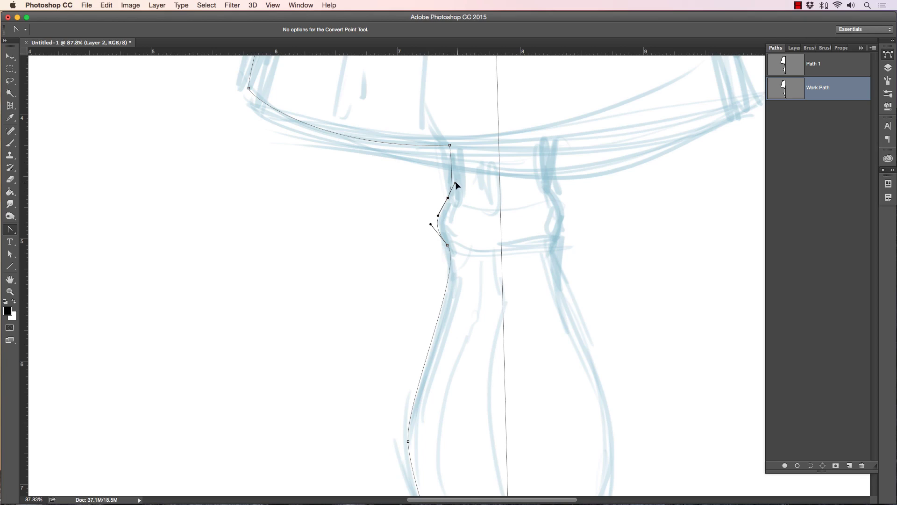
left_click(448, 245)
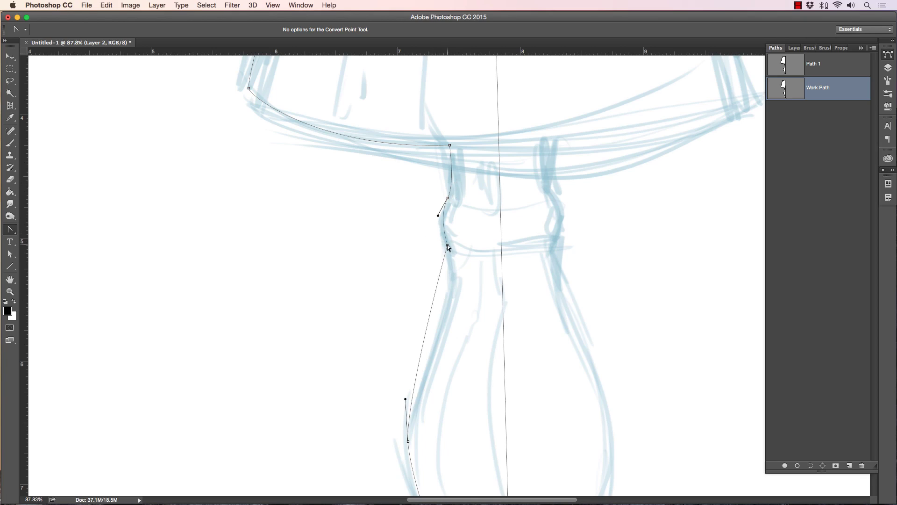
key("super+z")
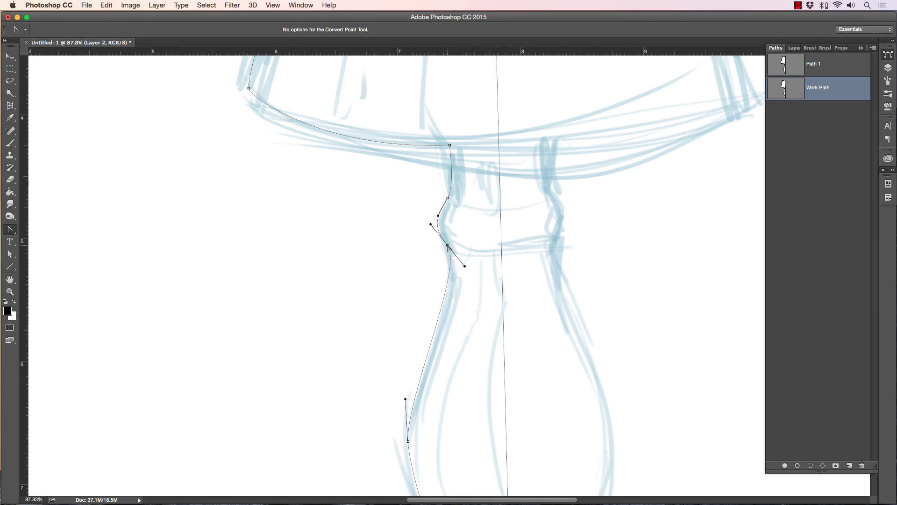
left_click(447, 245)
key("super+z")
Step: Adjust both curve handles of the anchor at the bottom of the neck's collar
left_click_drag(431, 224, 433, 233)
left_click_drag(465, 266, 465, 273)
left_click_drag(447, 246, 387, 156)
Step: Pull a downward curve handle from the anchor at the lamp body's widest point to round the lower body along the sketch
scroll(378, 220, "down", 4)
left_click_drag(374, 270, 373, 204)
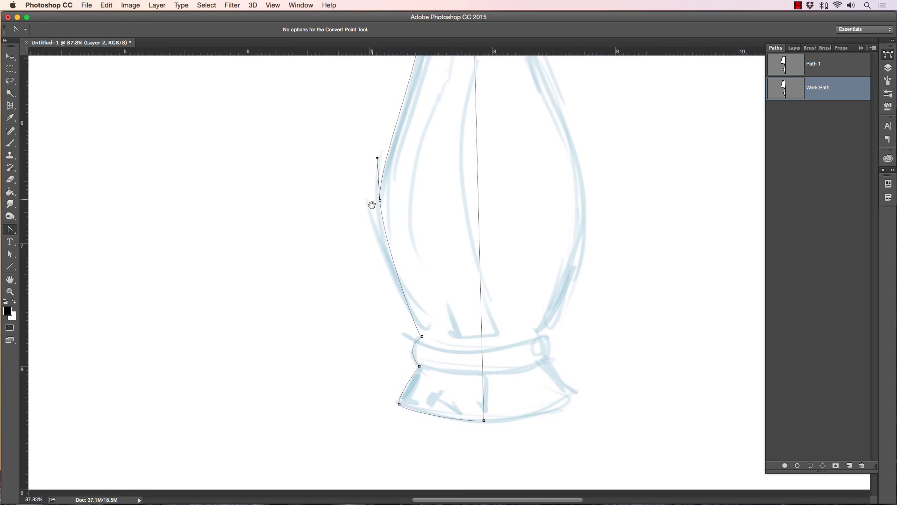
scroll(367, 243, "down", 1)
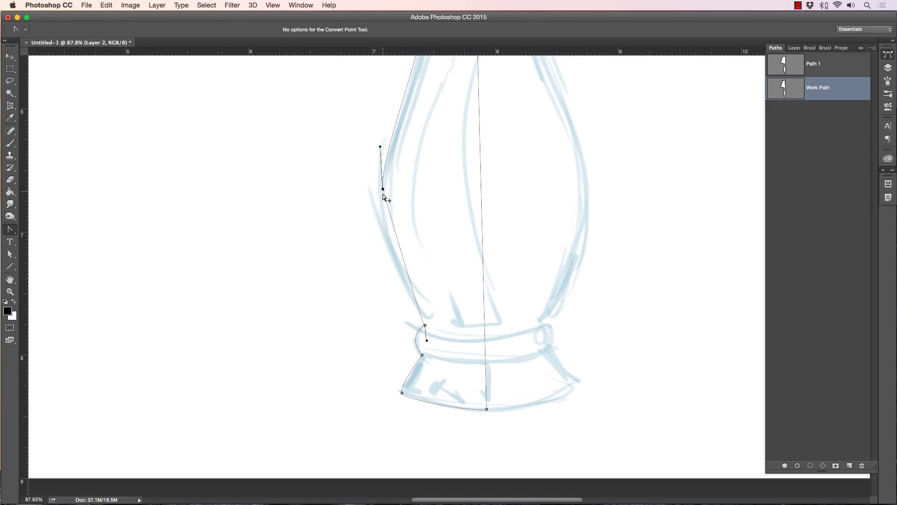
left_click_drag(383, 190, 380, 240)
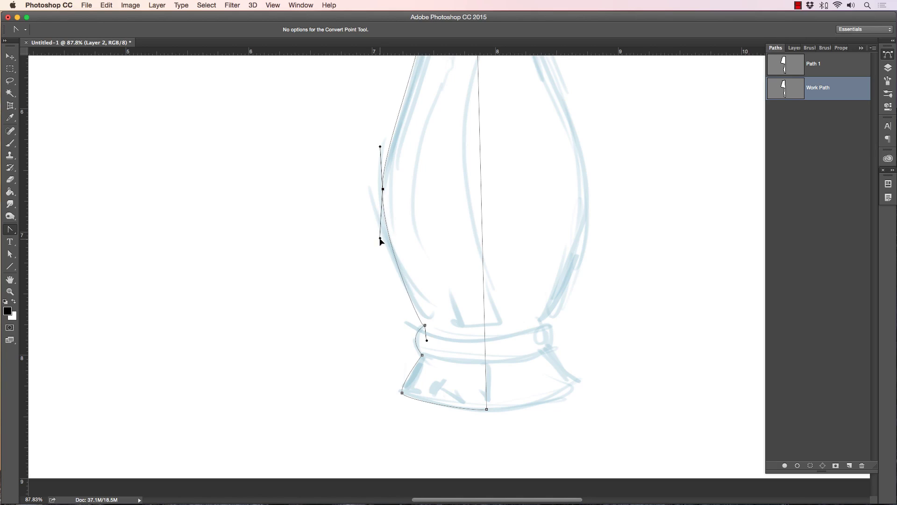
Step: Fine-tune the anchors and curve handles of the lamp's foot, and shift the base's bottom center anchor onto the sketch line
left_click(422, 355)
left_click_drag(422, 356, 423, 356)
left_click(402, 394)
left_click_drag(405, 401, 406, 400)
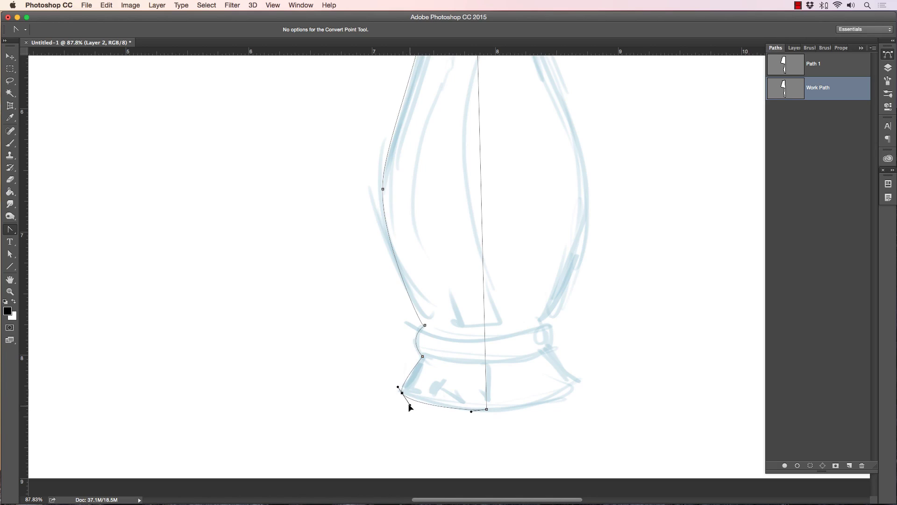
left_click_drag(409, 405, 406, 402)
left_click_drag(487, 408, 485, 411)
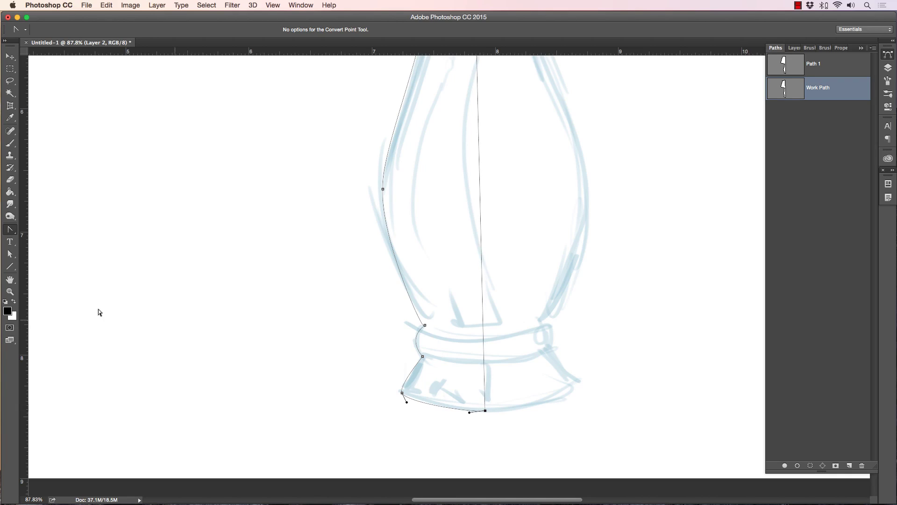
Step: Check the document's dimensions and resolution in the Image Size settings without changing them
left_click(10, 292)
left_click_drag(353, 292, 307, 295)
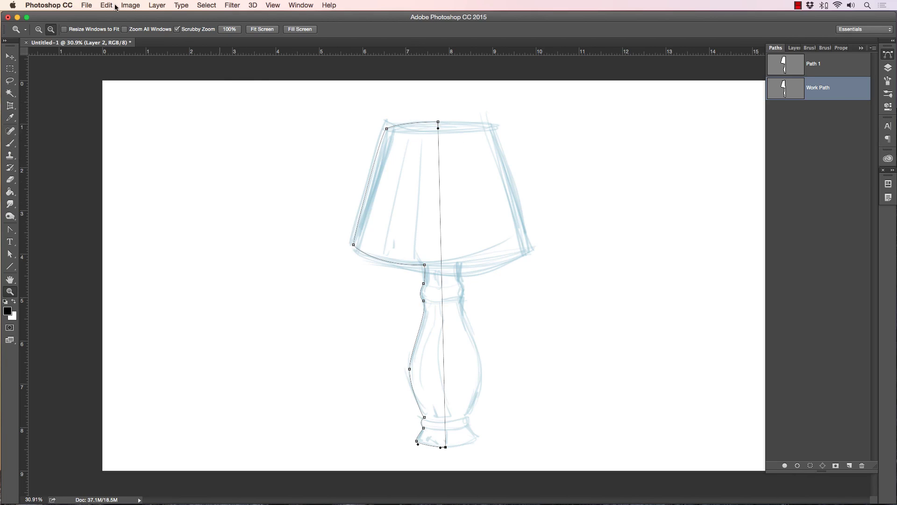
left_click(130, 5)
left_click(140, 78)
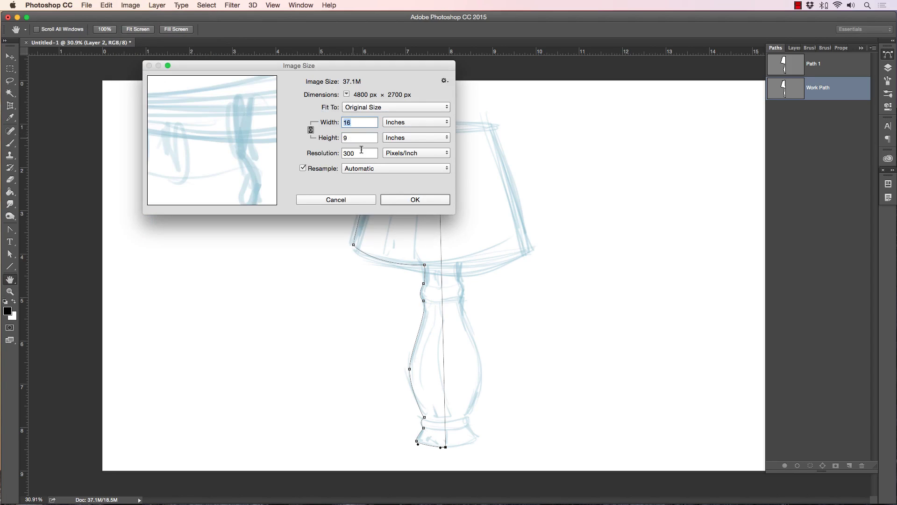
left_click(405, 200)
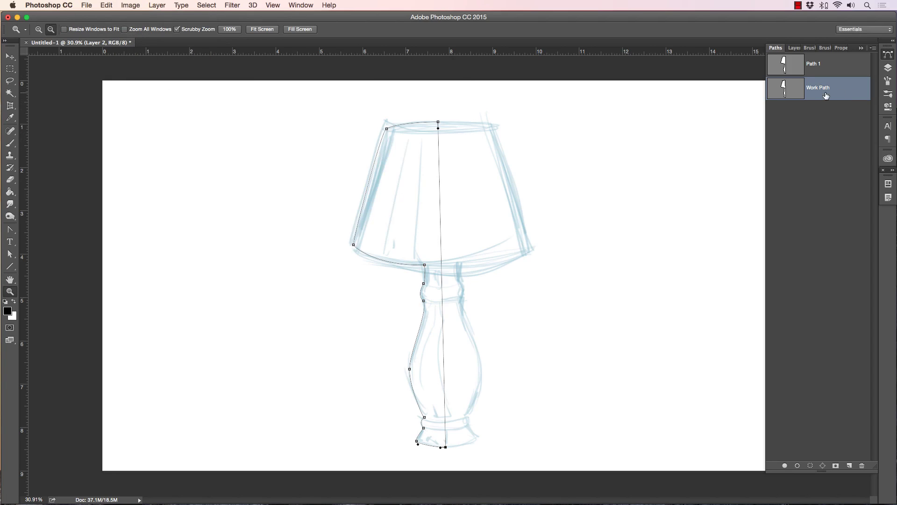
Step: Fill the work path with solid black at 100% opacity on Layer 2 and deselect the path
left_click(794, 48)
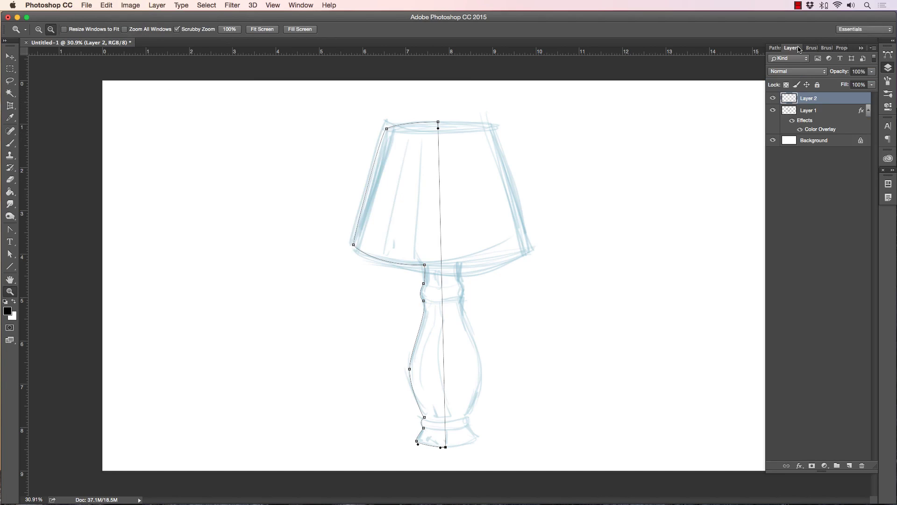
left_click(778, 50)
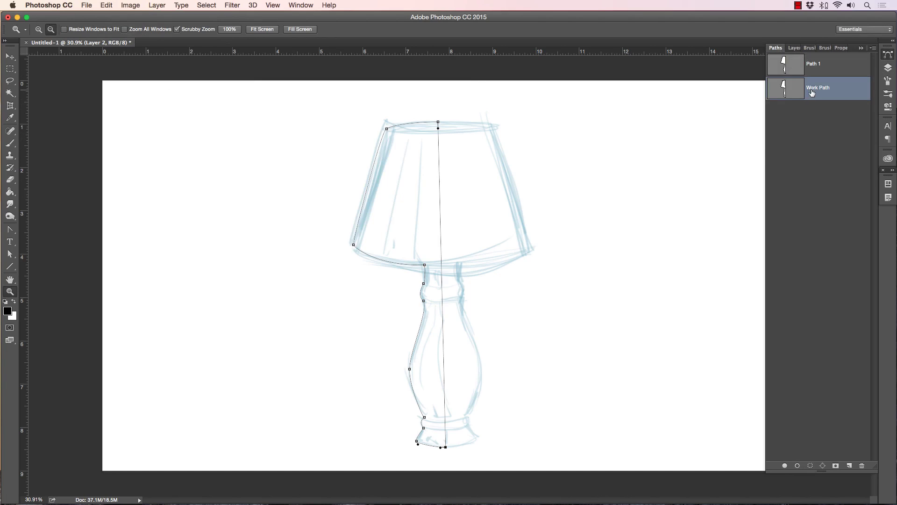
right_click(812, 90)
left_click(729, 131)
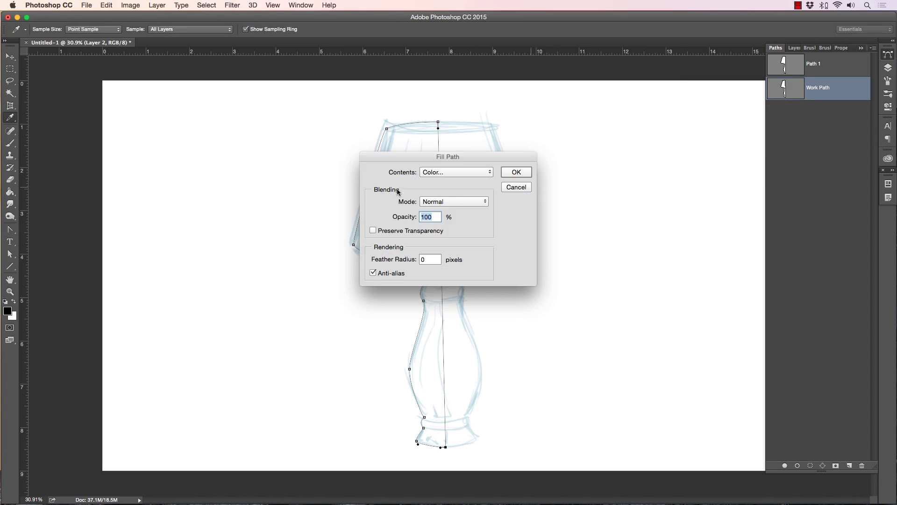
left_click(516, 173)
key("z")
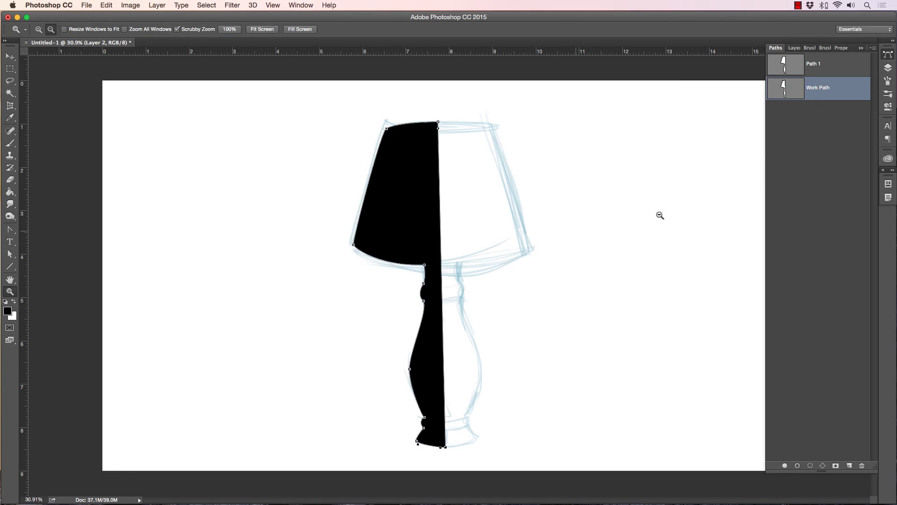
left_click(812, 156)
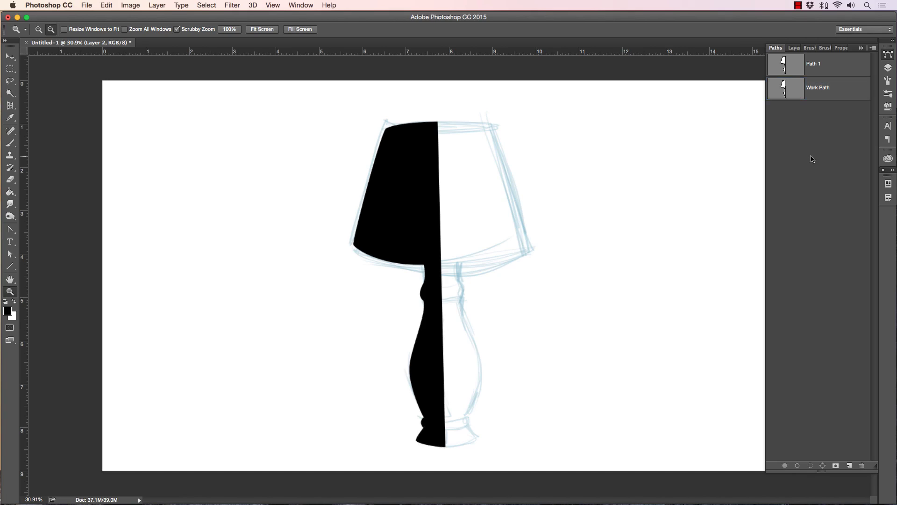
Step: Duplicate the filled lamp half on Layer 2 and place the copy to the right of the original
left_click(795, 48)
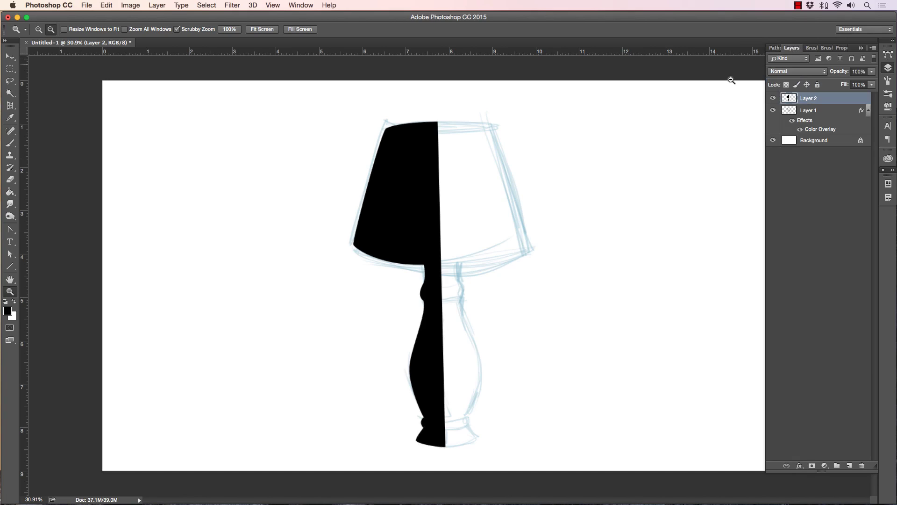
left_click(11, 57)
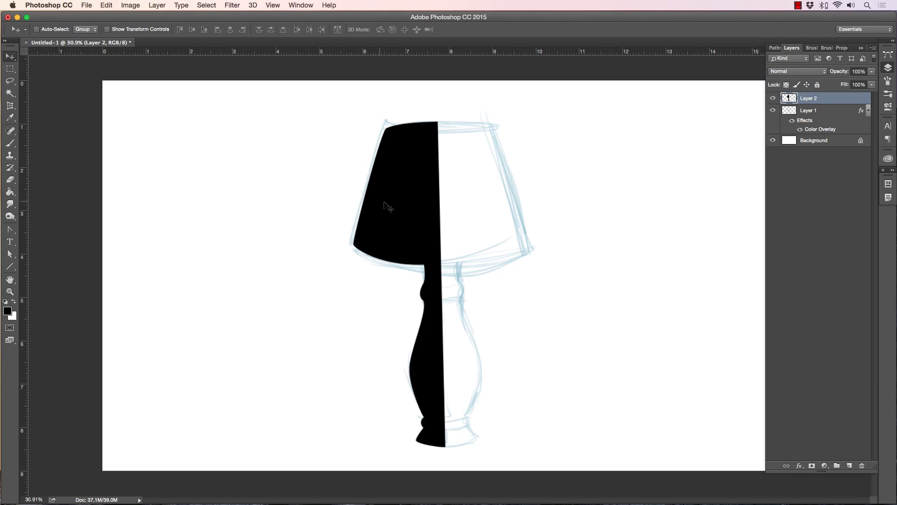
left_click_drag(400, 204, 497, 207)
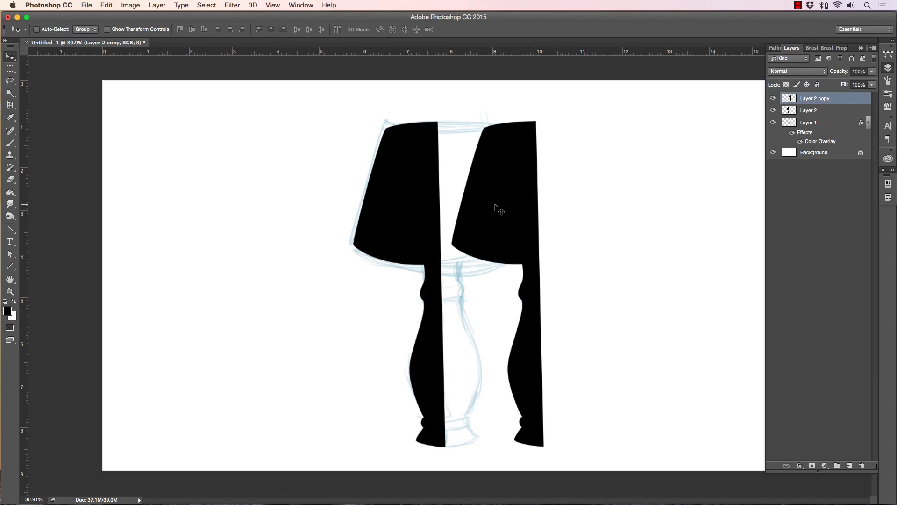
Step: Flip the copied lamp half horizontally and move it against the original so the two form a mirrored lamp
left_click(105, 5)
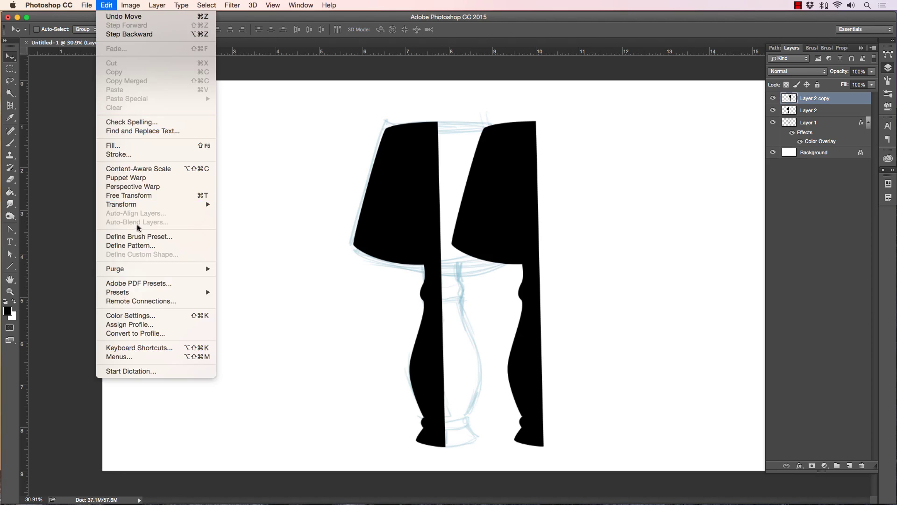
mouse_move(143, 205)
left_click(254, 310)
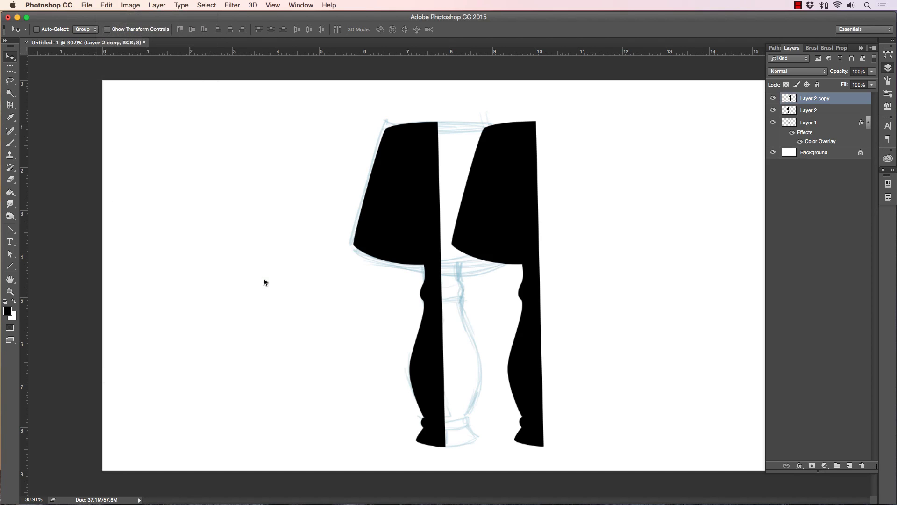
left_click_drag(503, 231, 486, 227)
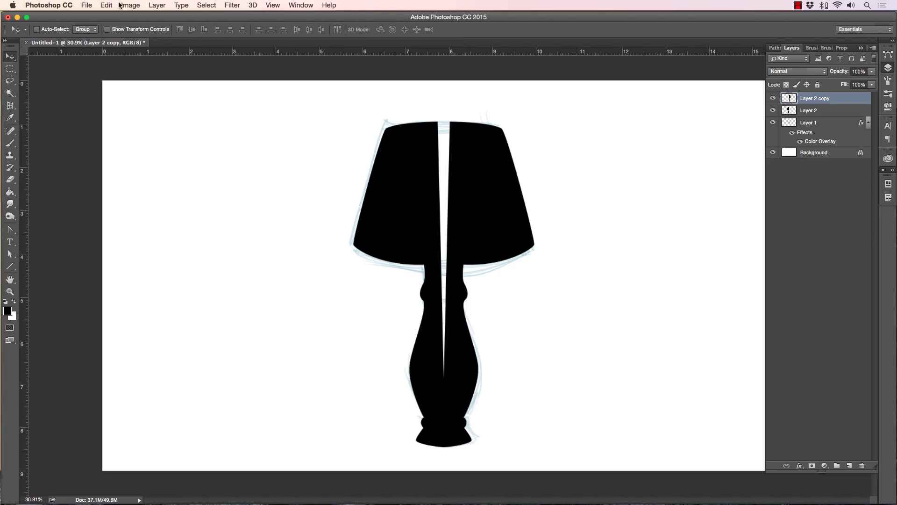
Step: Skew the right lamp half horizontally by about 1.5°, tilting its top toward the center to narrow the gap
left_click(108, 5)
mouse_move(137, 205)
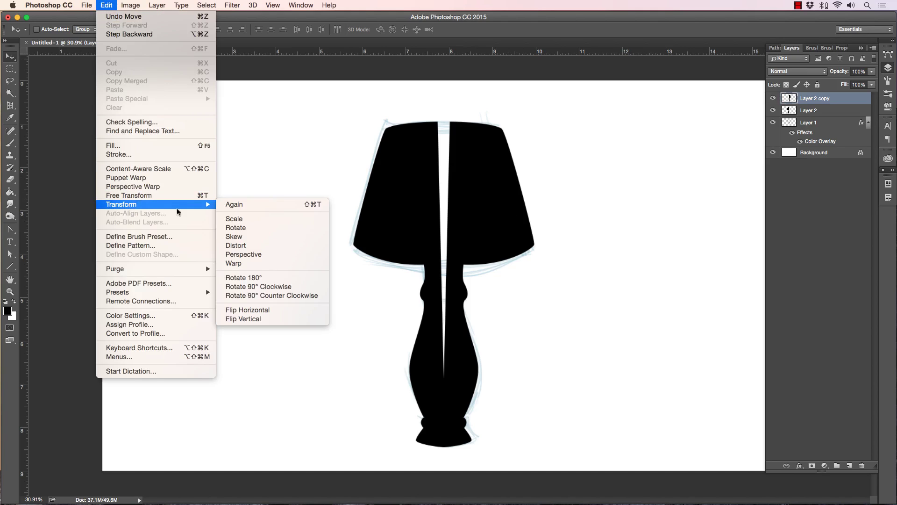
left_click(244, 237)
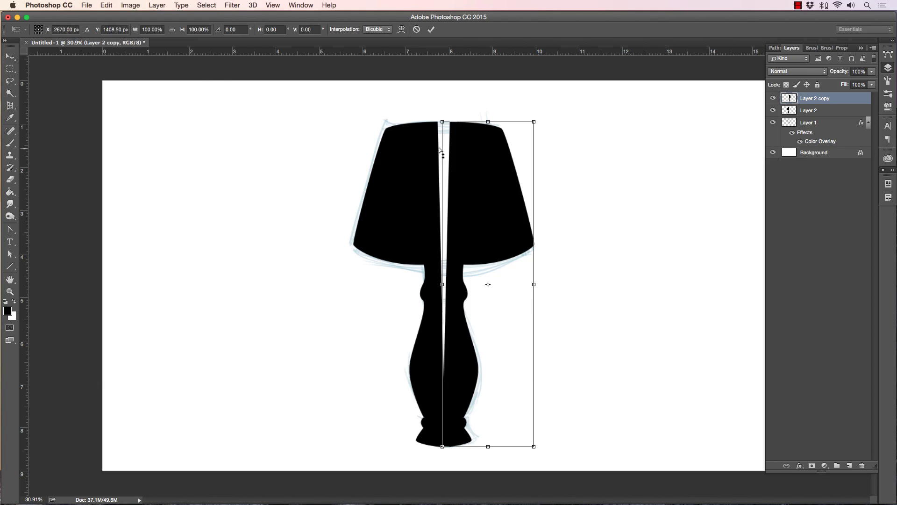
left_click_drag(488, 125, 480, 125)
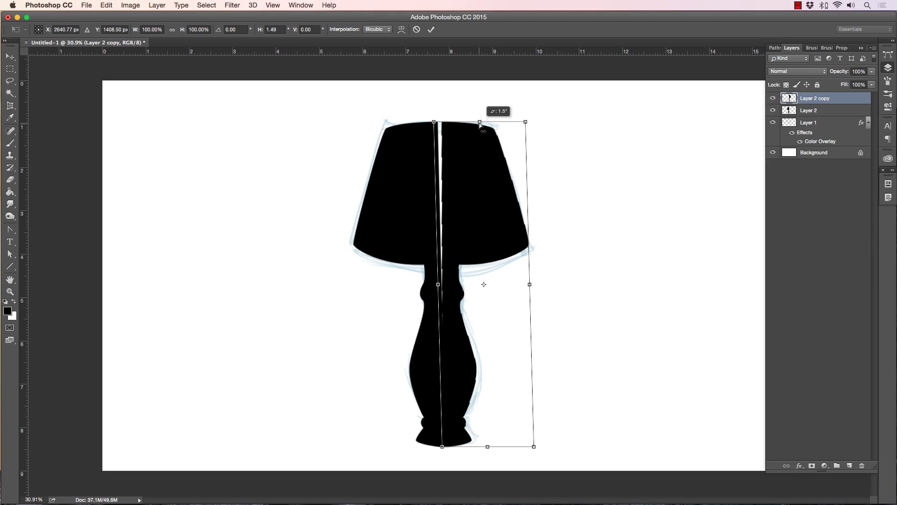
key("Return")
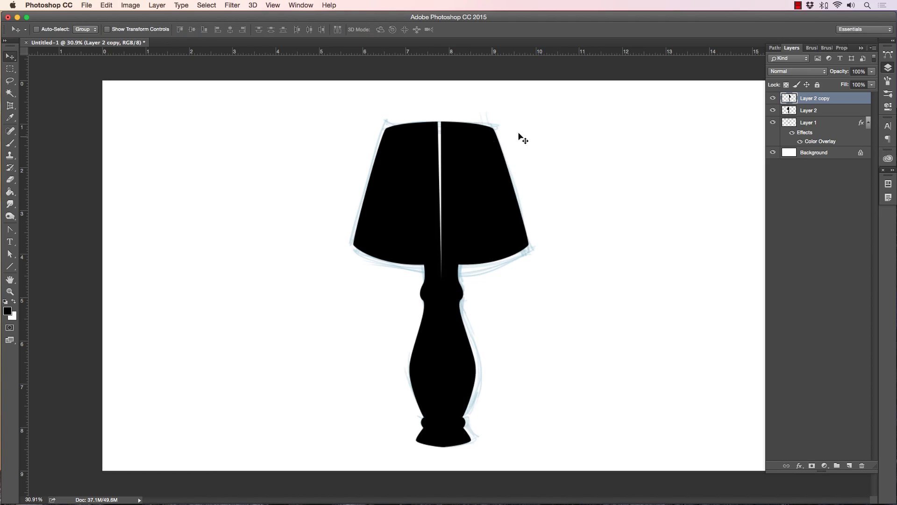
Step: Skew the left lamp half on Layer 2 horizontally by about -0.8° to close the gap between the halves
left_click(807, 113)
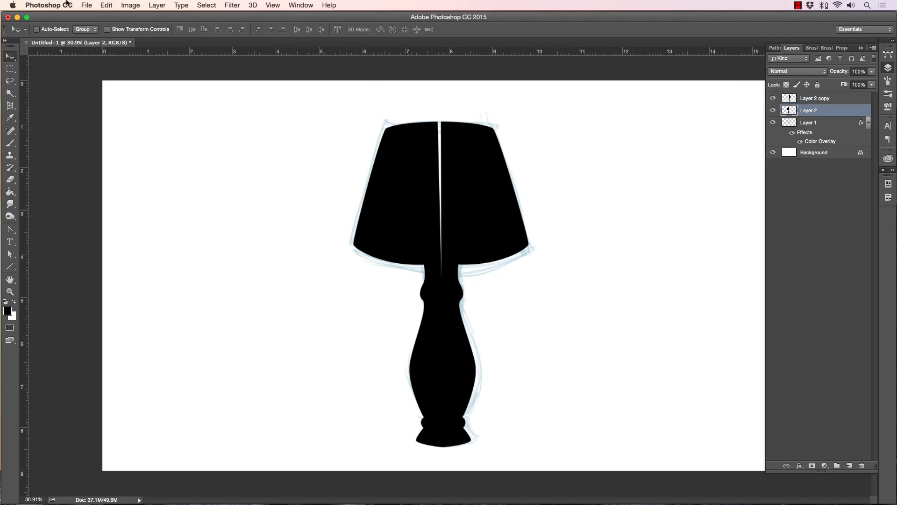
left_click(108, 5)
mouse_move(135, 207)
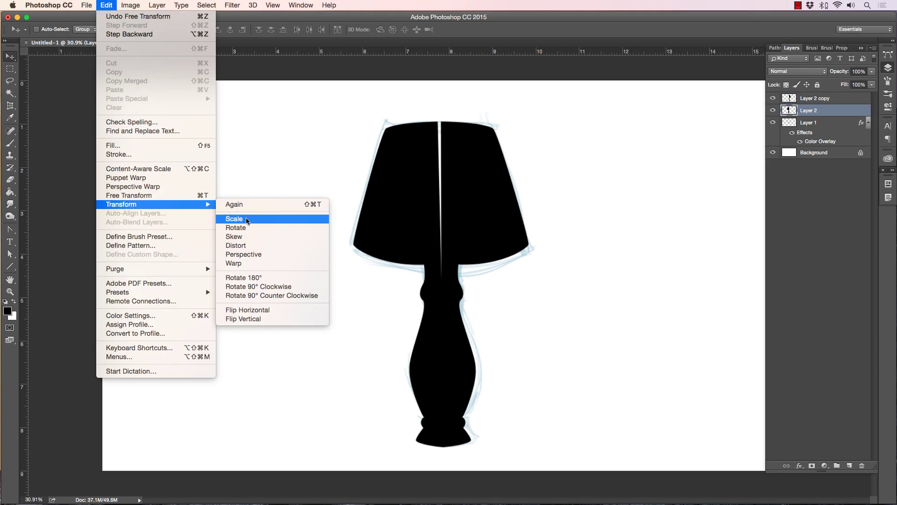
left_click(236, 237)
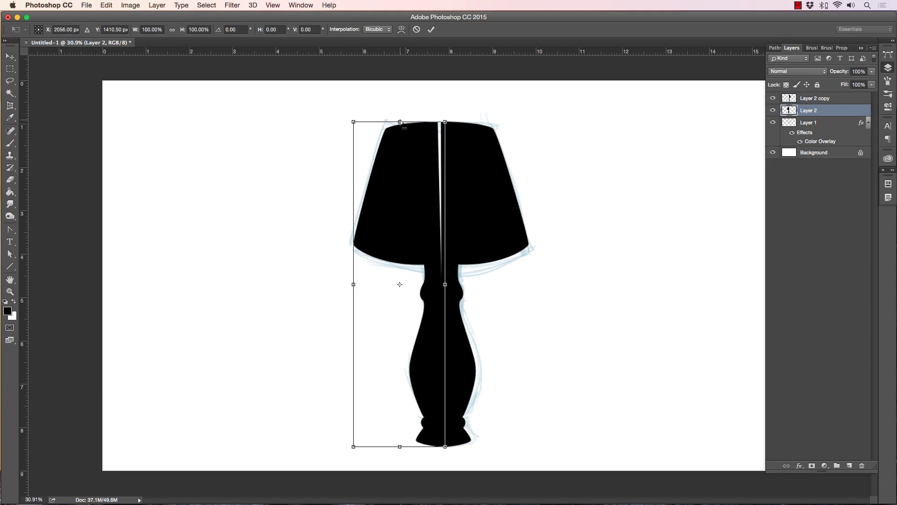
left_click_drag(401, 122, 404, 123)
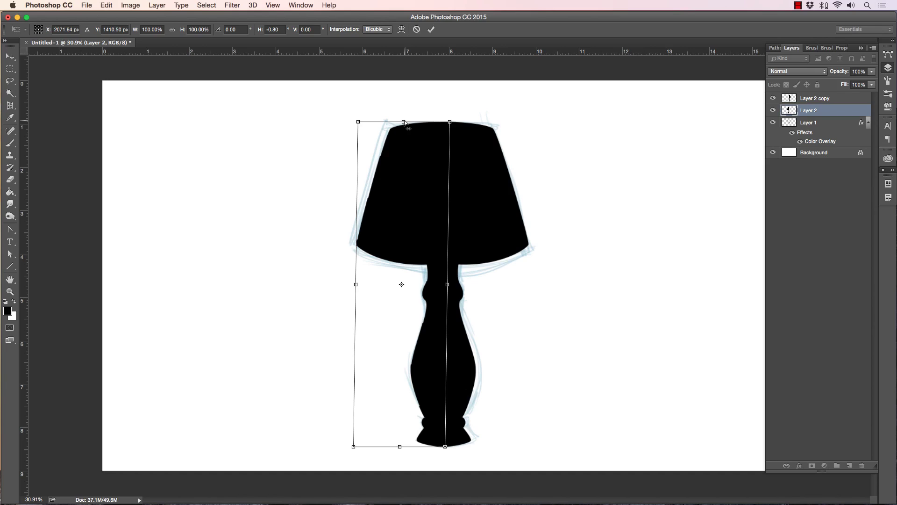
key("Return")
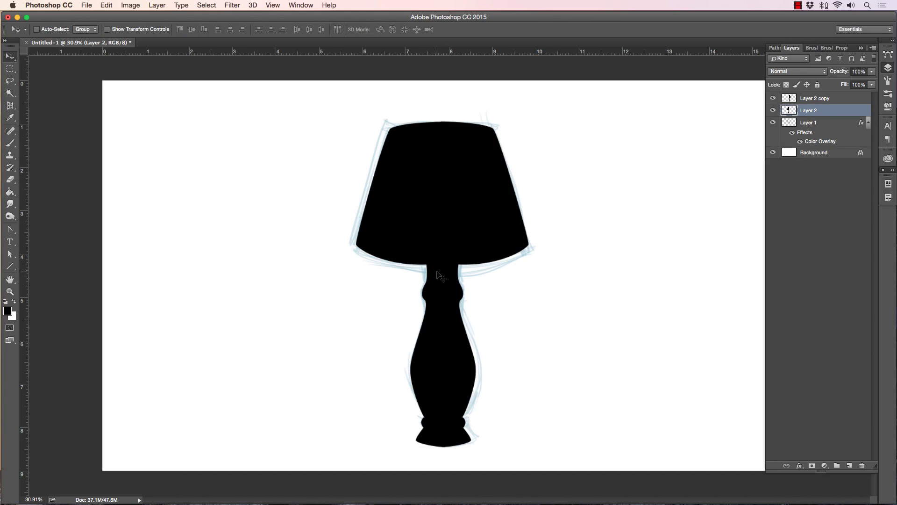
Step: Skew the left lamp half on Layer 2 slightly further, shifting its top toward the center
left_click(114, 6)
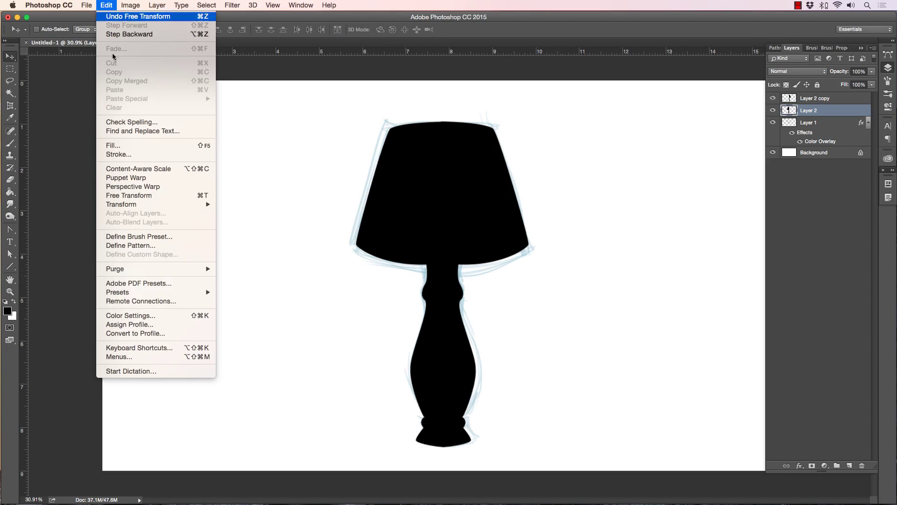
mouse_move(208, 205)
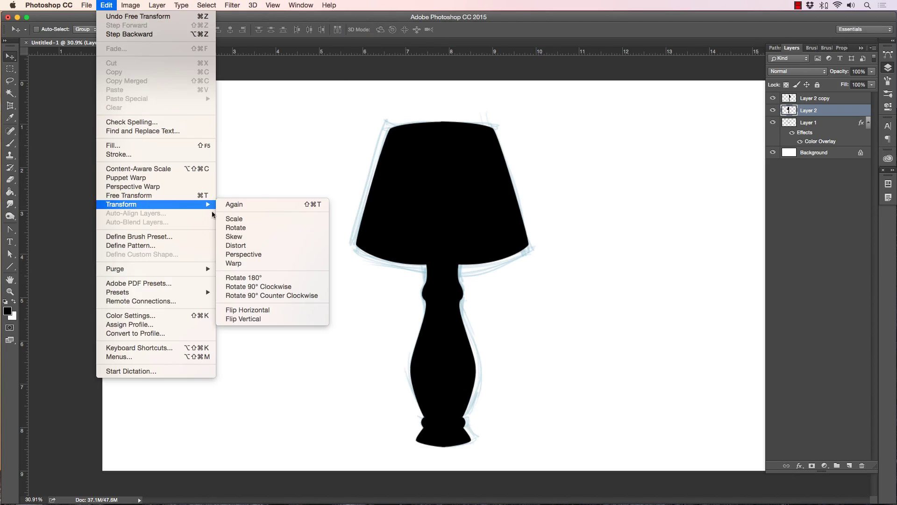
left_click(235, 236)
left_click_drag(401, 123, 409, 123)
key("Return")
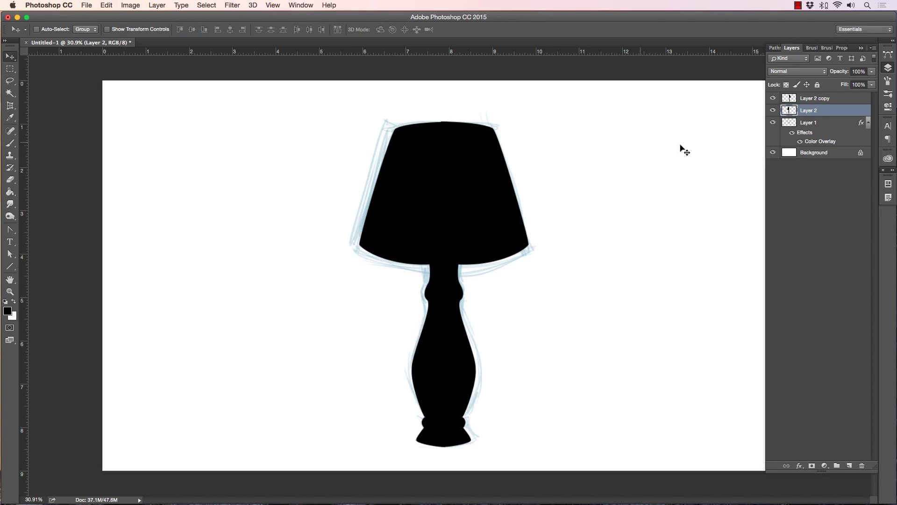
Step: Skew the right lamp half on Layer 2 copy horizontally by about 0.8° to balance the lampshade
left_click(818, 99)
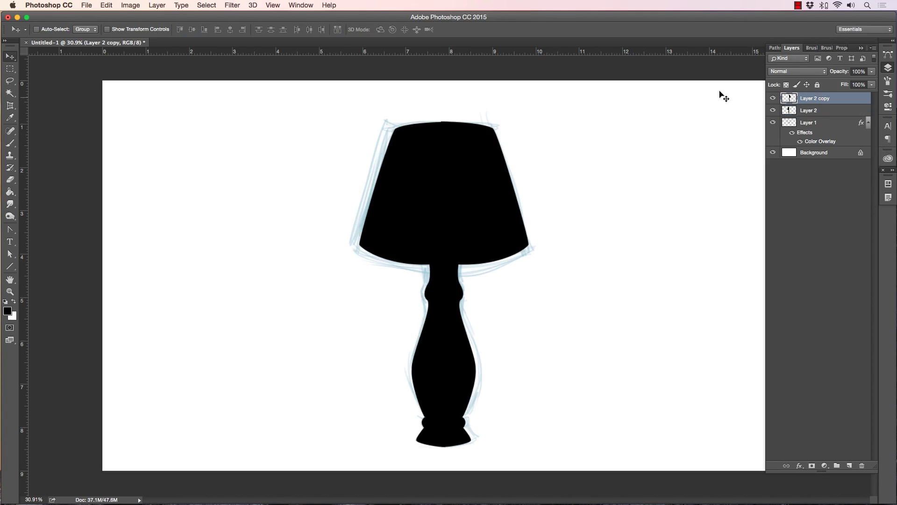
left_click(106, 5)
mouse_move(206, 204)
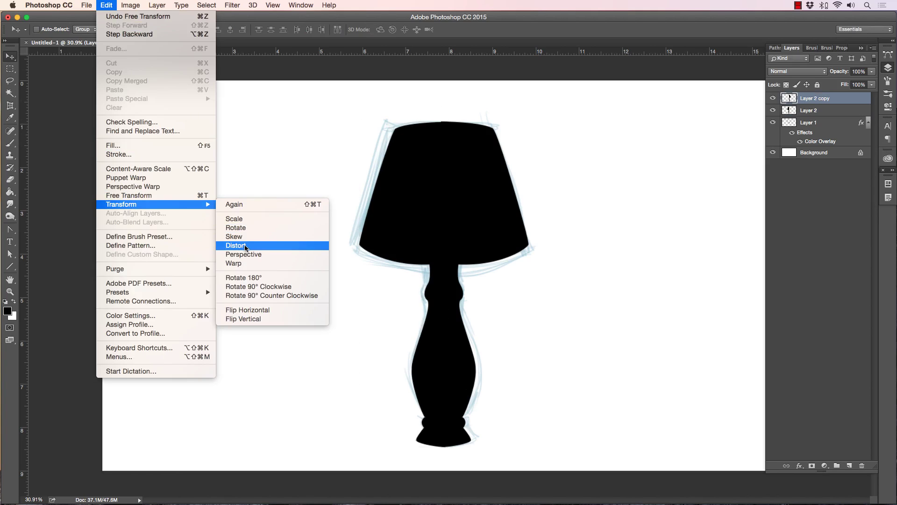
left_click(236, 236)
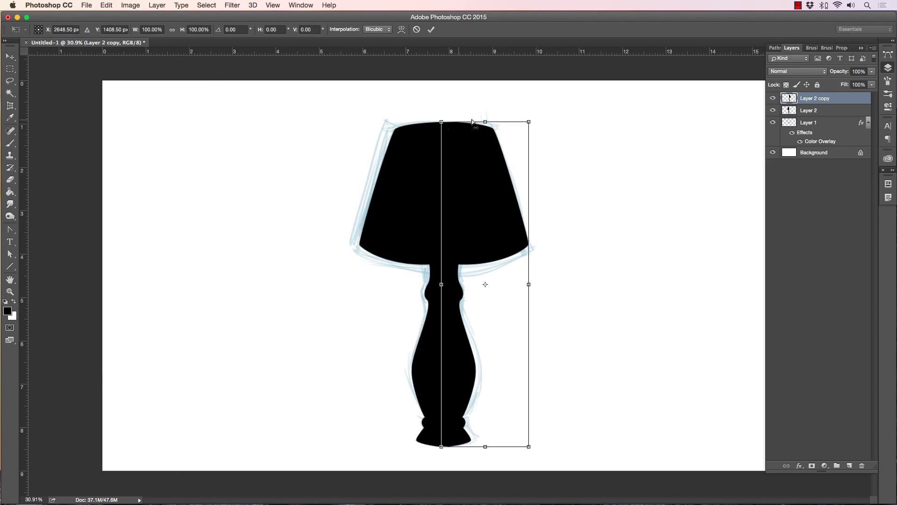
left_click_drag(485, 122, 480, 123)
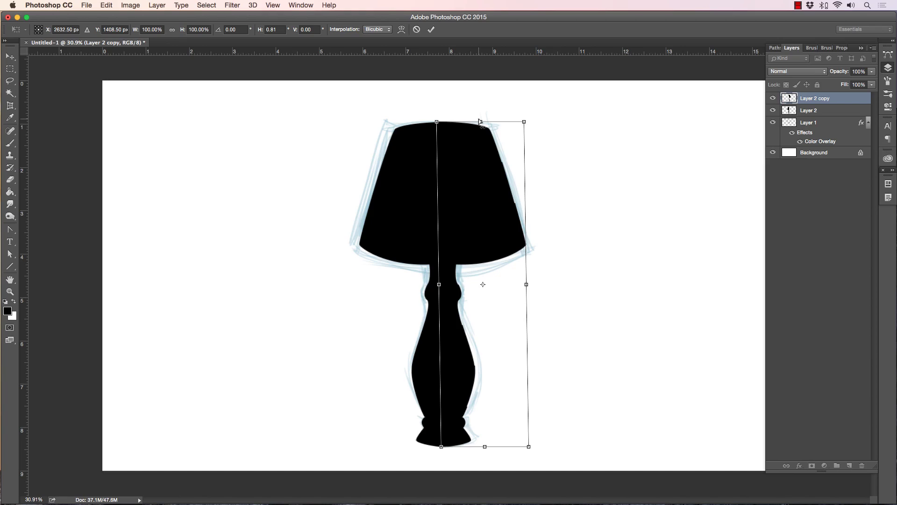
key("Return")
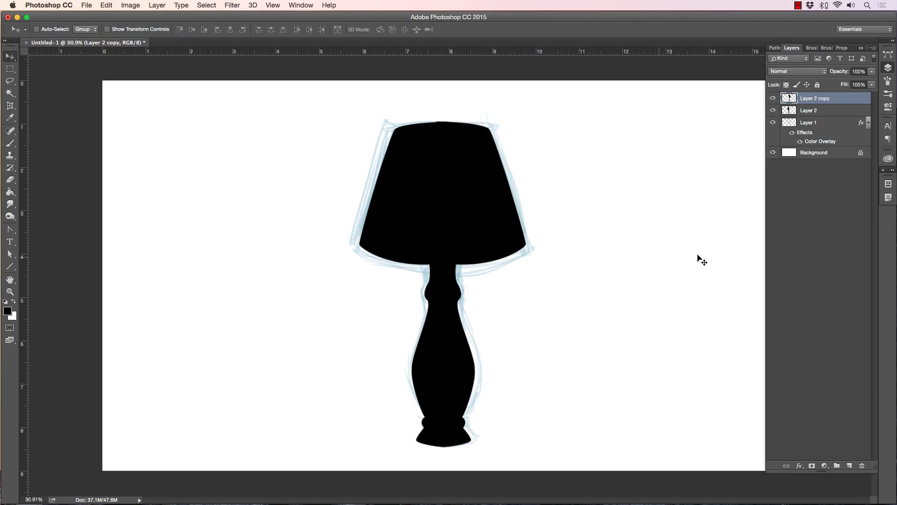
Step: Merge the two lamp halves into Layer 2 and hide the sketch on Layer 1
key("BackSpace")
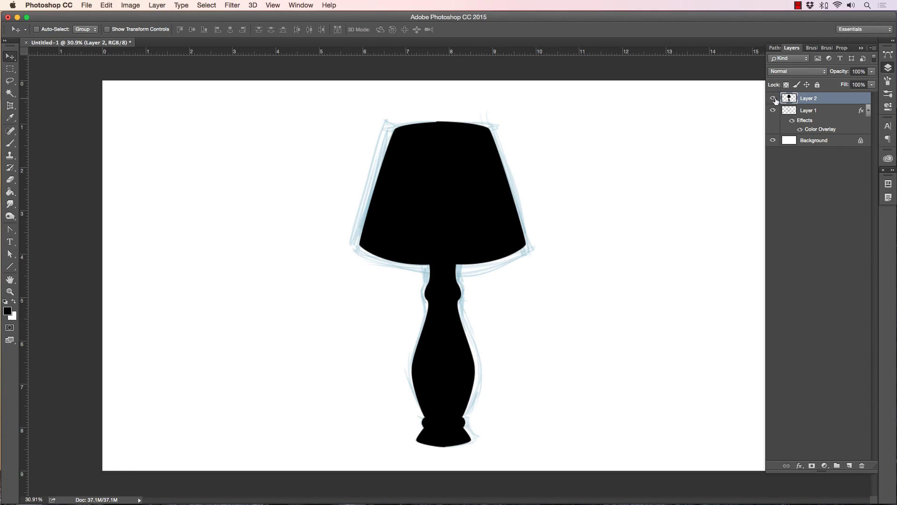
left_click(773, 110)
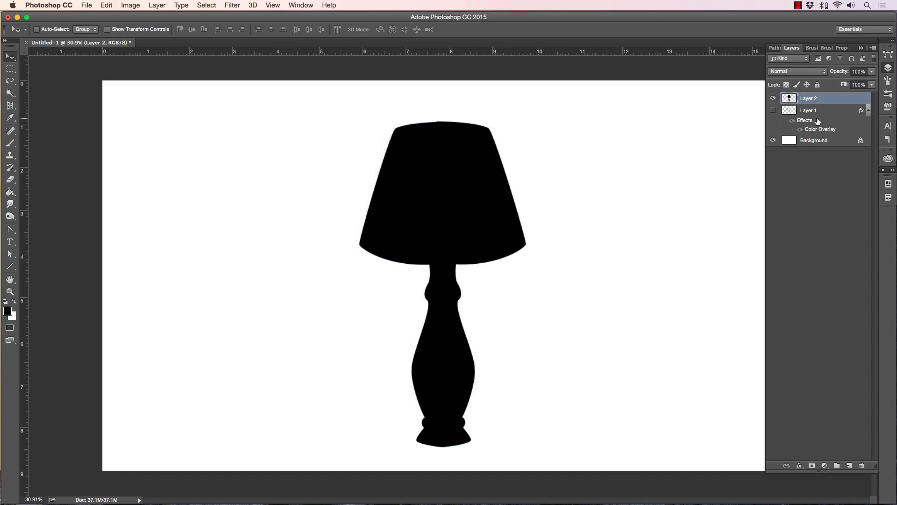
Step: Move the lamp silhouette to the right side of the canvas and compare Path 1 with the Work Path, leaving the Work Path selected
left_click_drag(463, 183, 675, 179)
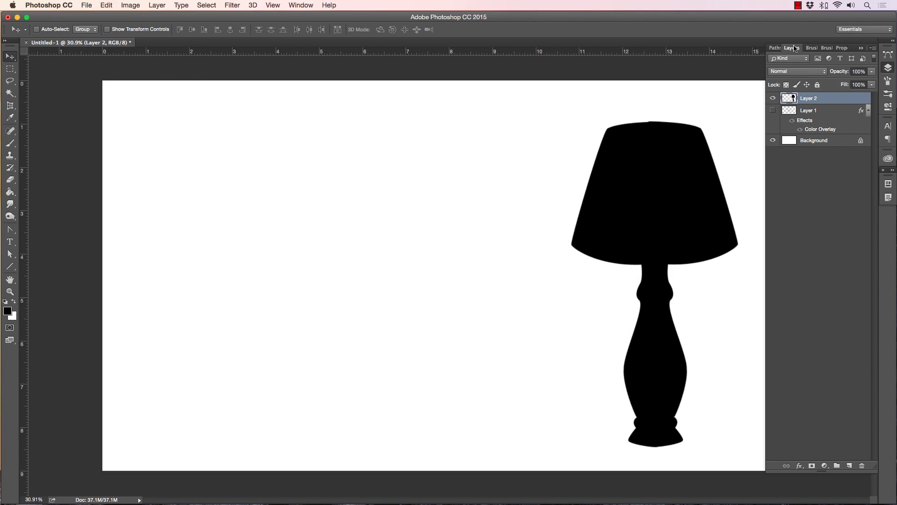
left_click(774, 48)
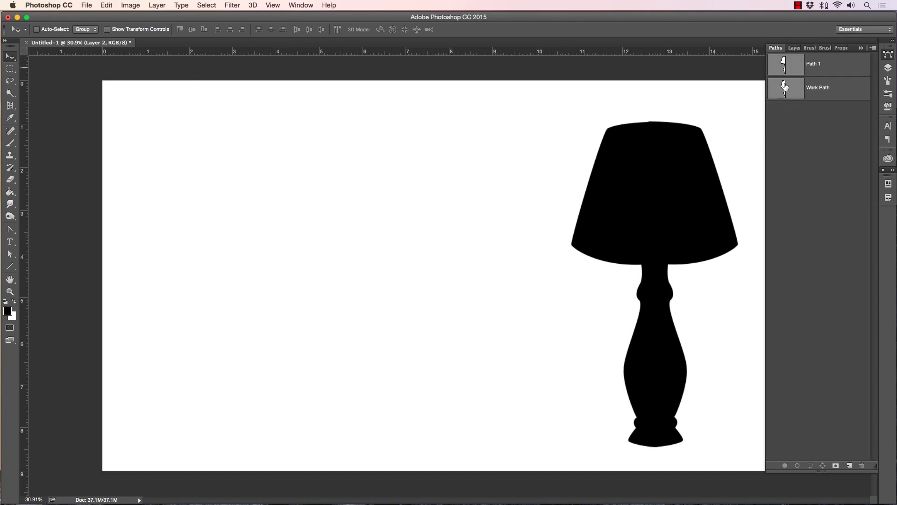
left_click(819, 73)
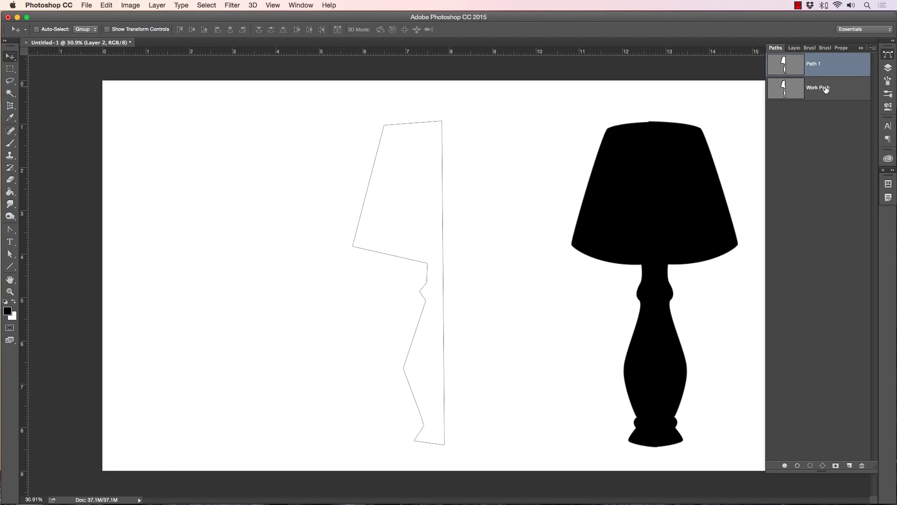
left_click(825, 90)
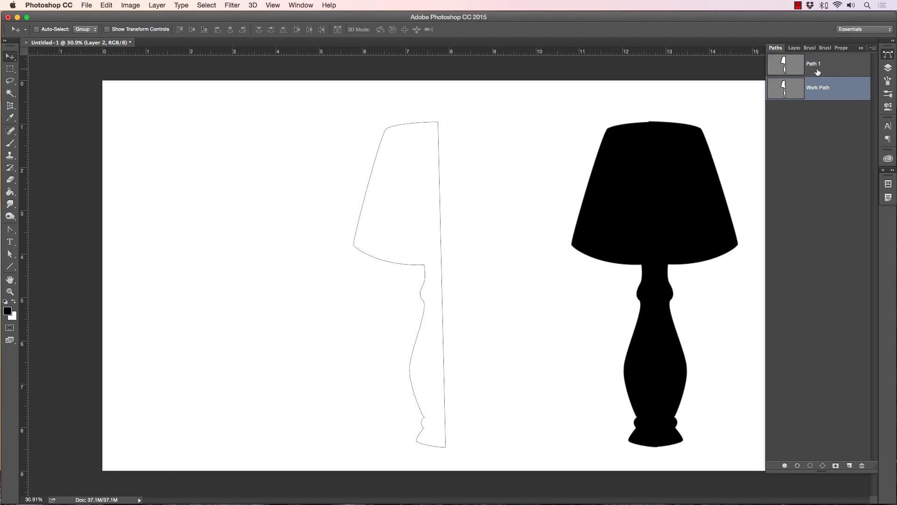
left_click(818, 72)
left_click(817, 92)
Step: Convert the Work Path into a new anti-aliased selection with a feather radius of 0 pixels
left_click(11, 143)
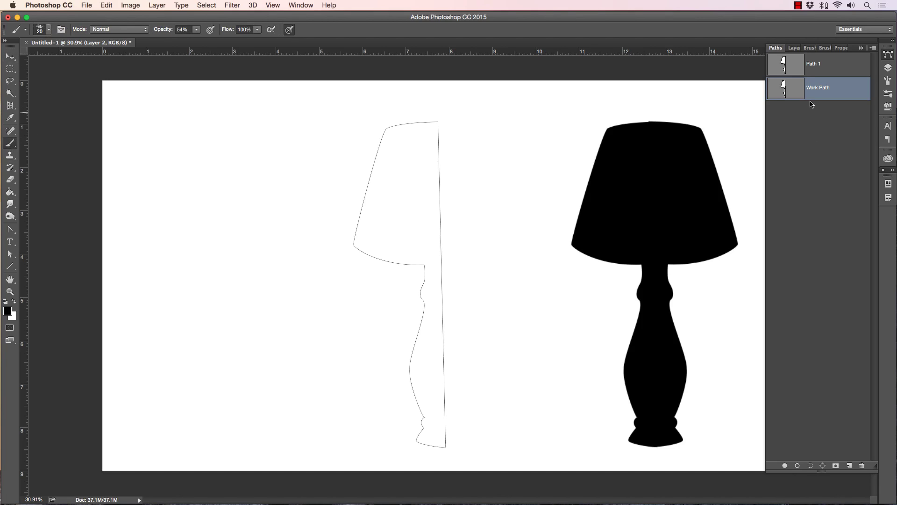
right_click(811, 120)
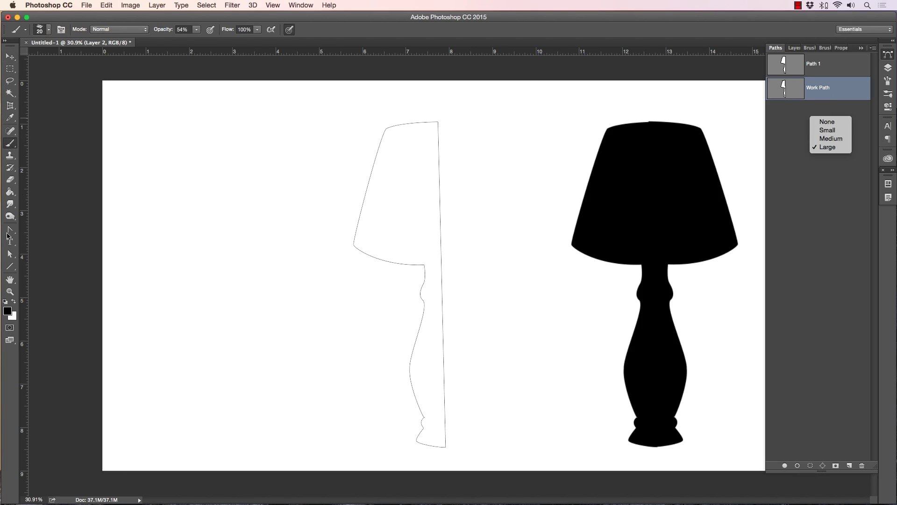
left_click(8, 236)
left_click_drag(9, 230, 36, 232)
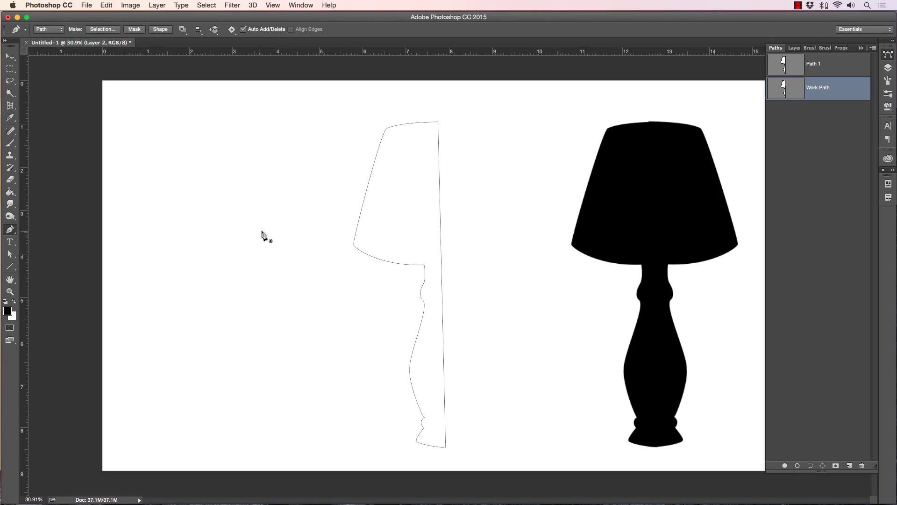
right_click(263, 233)
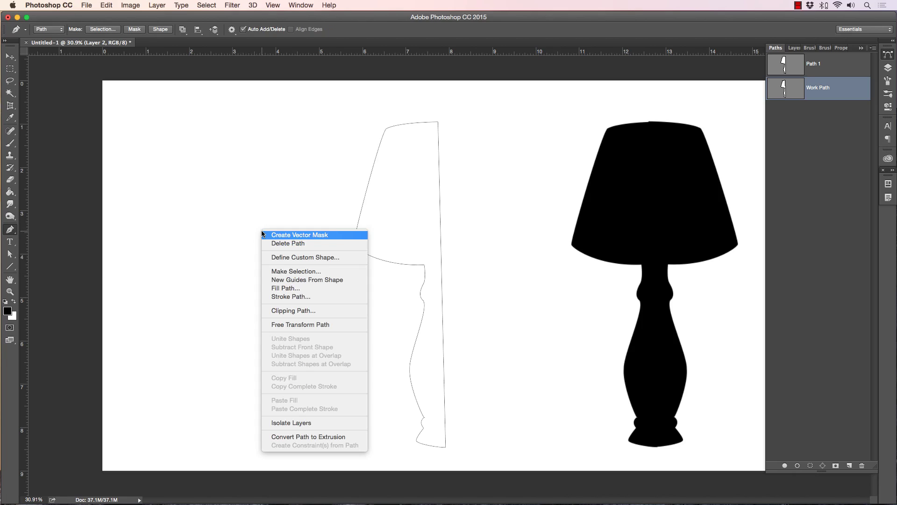
left_click(281, 272)
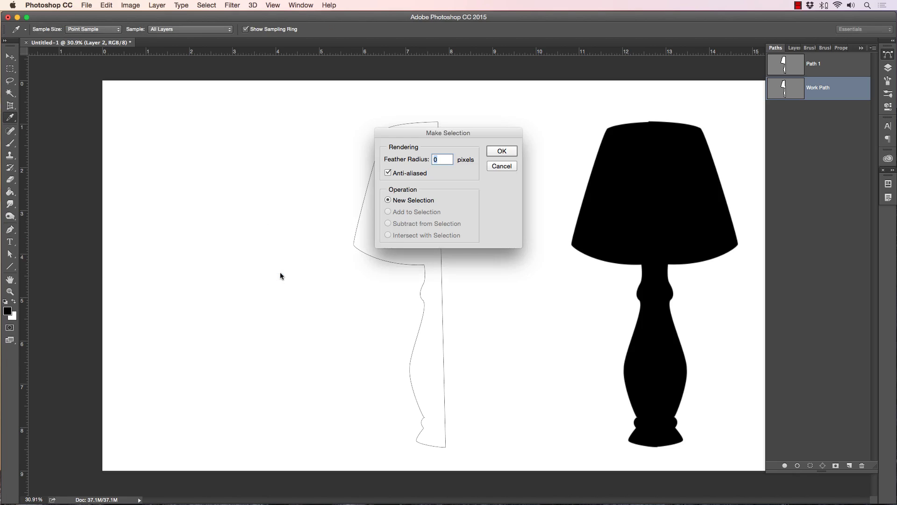
left_click(501, 154)
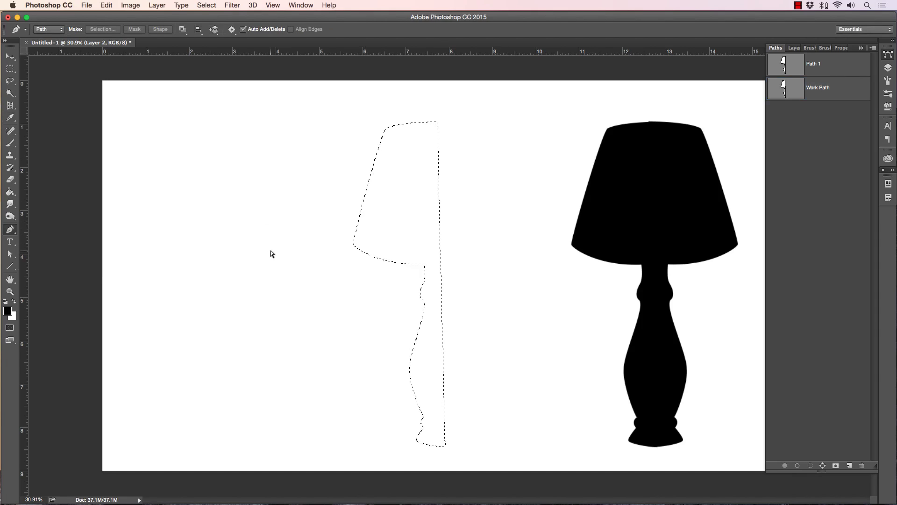
Step: Clear the active selection and reselect the Work Path
key("super+d")
left_click(832, 87)
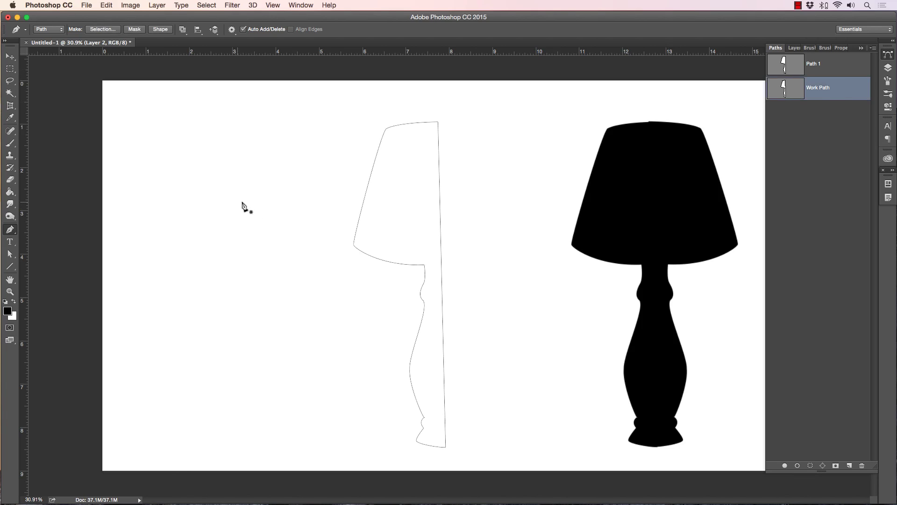
Step: Try stroking the Work Path using the Brush with Simulate Pressure enabled, and undo the stroke
right_click(207, 237)
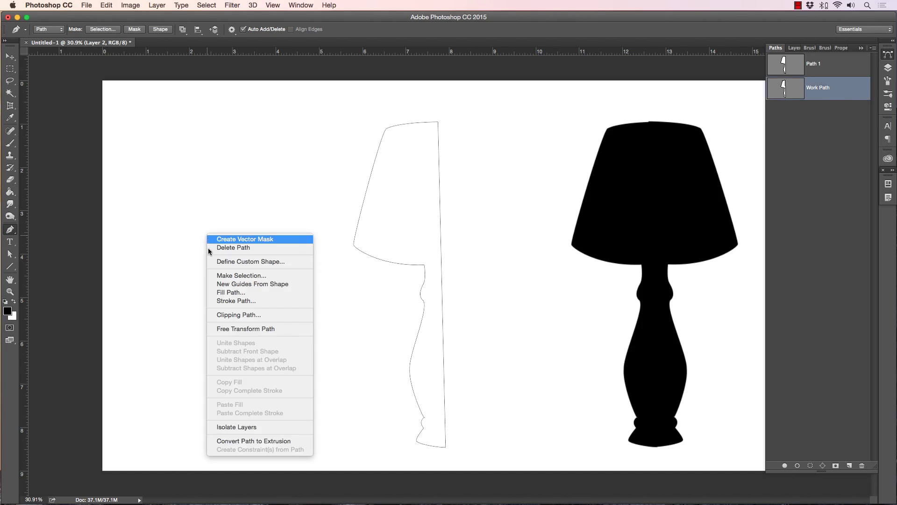
left_click(225, 301)
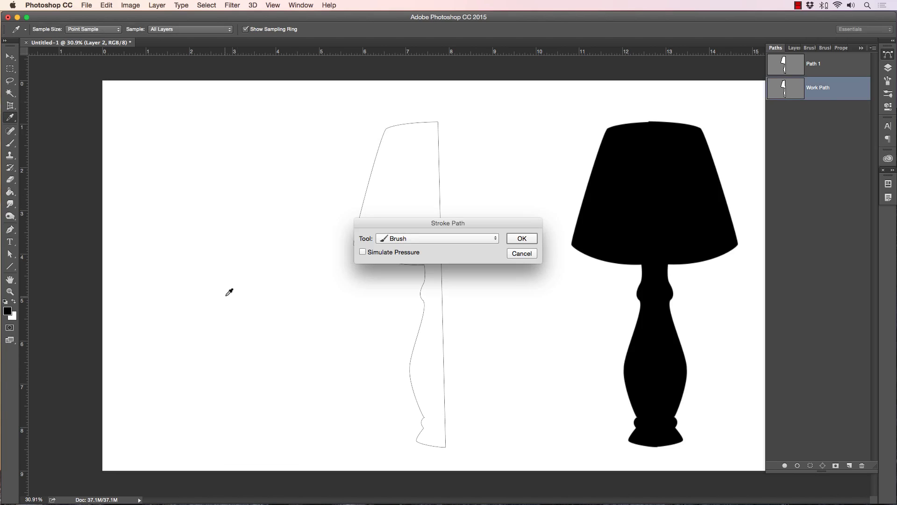
left_click(363, 250)
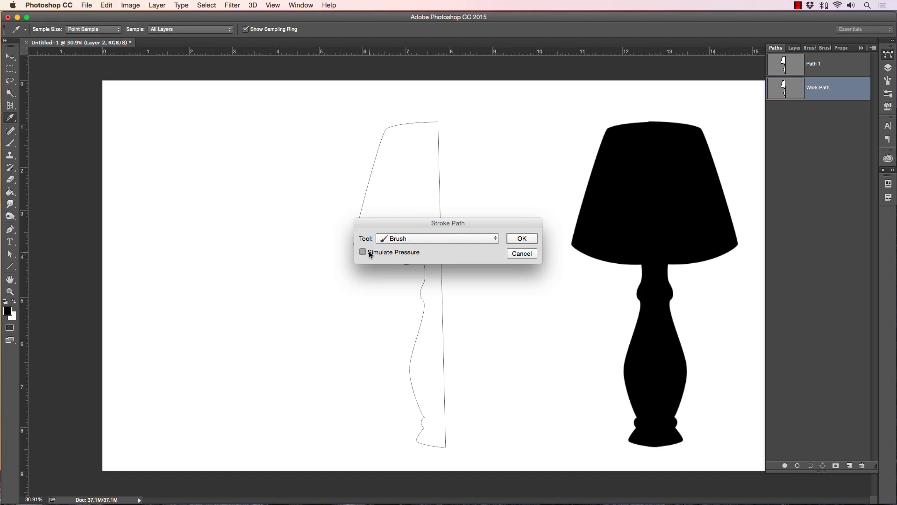
left_click(522, 239)
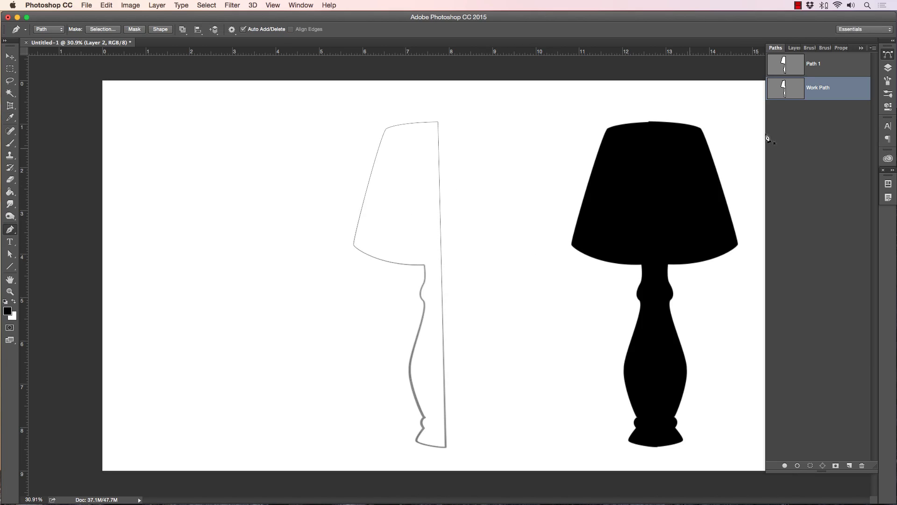
left_click(800, 126)
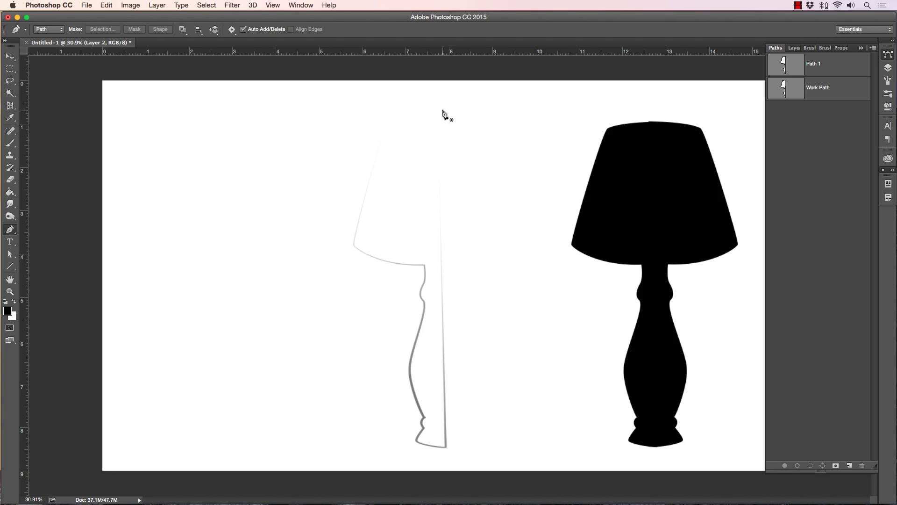
key("super+z")
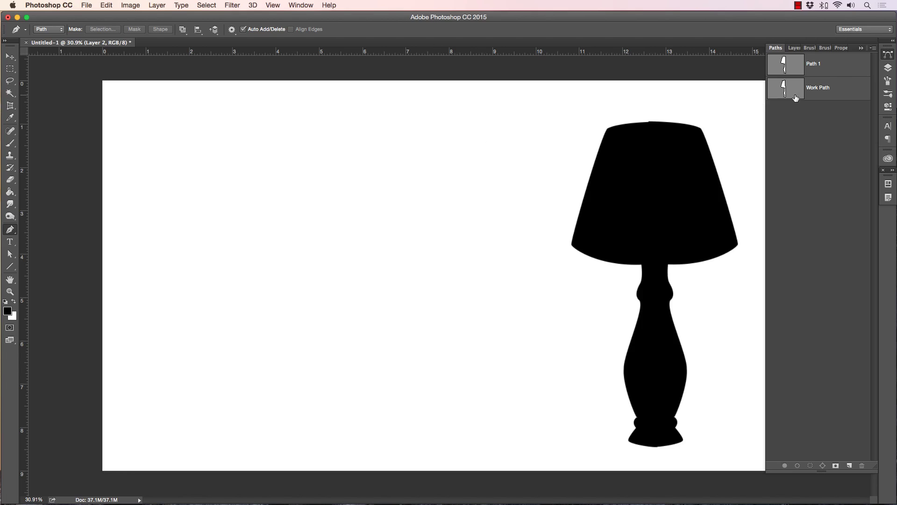
Step: Try stroking the Work Path using the Brush with Simulate Pressure disabled, and undo that stroke as well
left_click(817, 93)
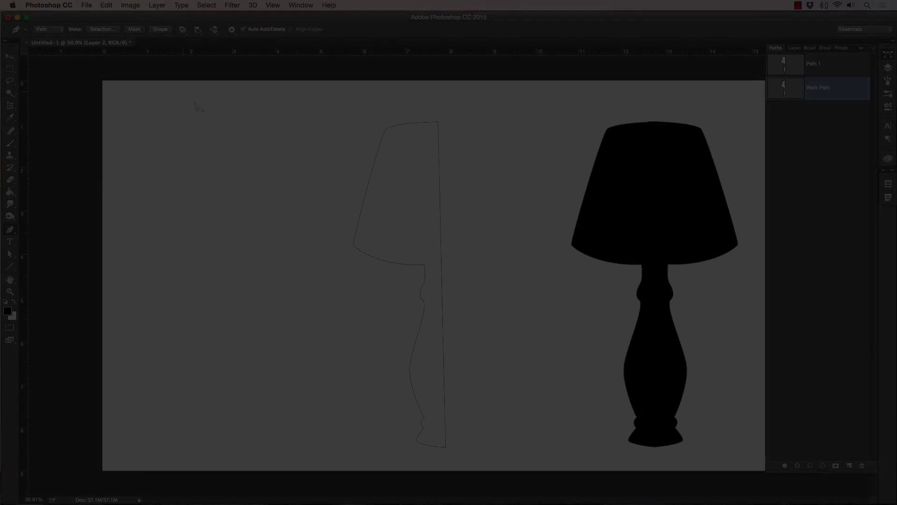
right_click(207, 102)
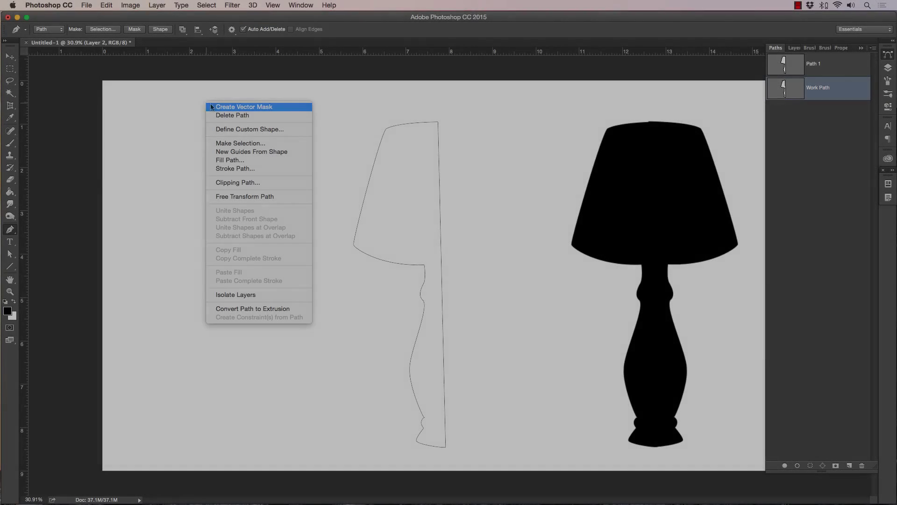
left_click(237, 168)
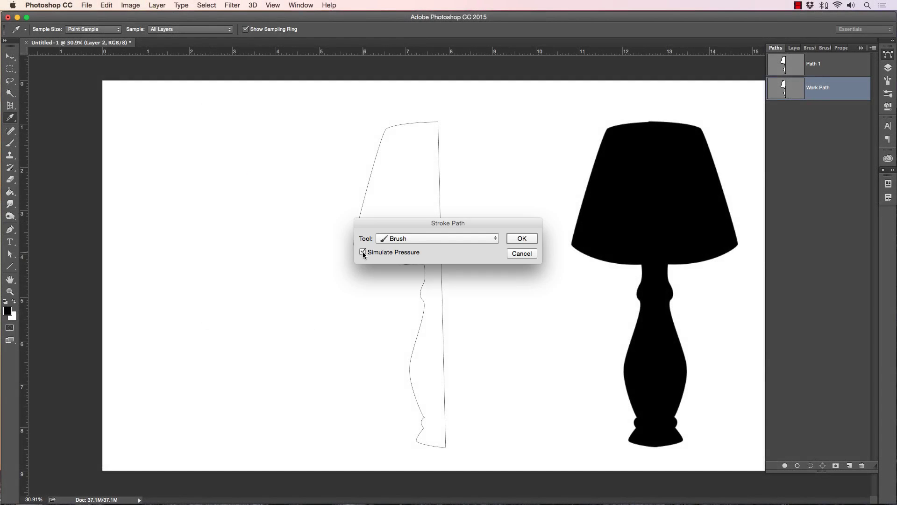
left_click(520, 240)
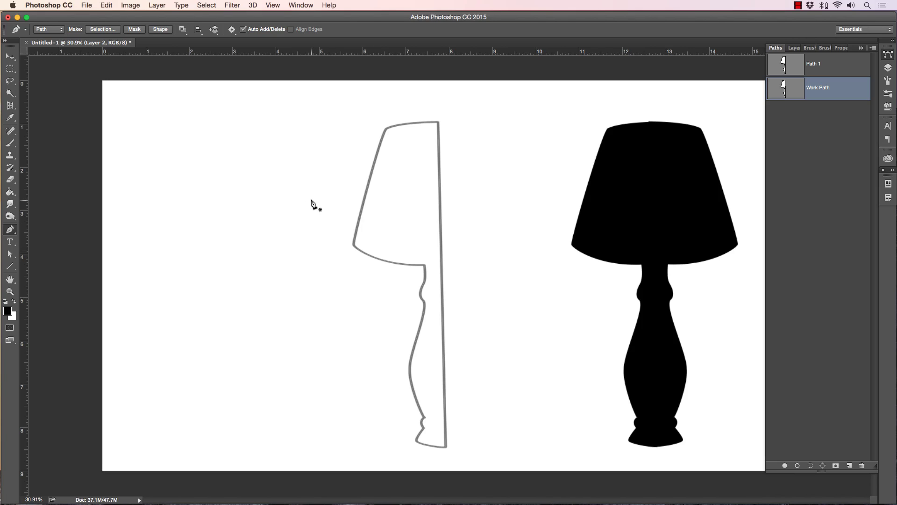
key("super+z")
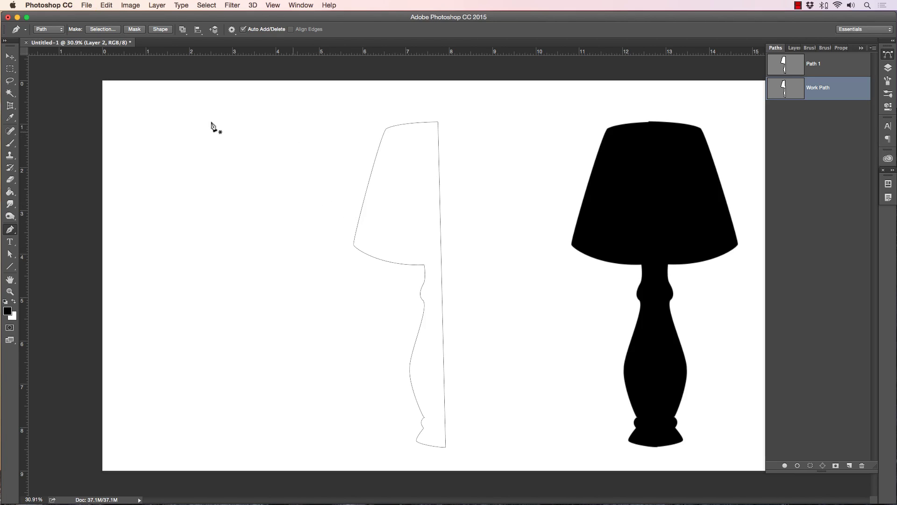
Step: Set the Brush tool's opacity to 100%
left_click(10, 144)
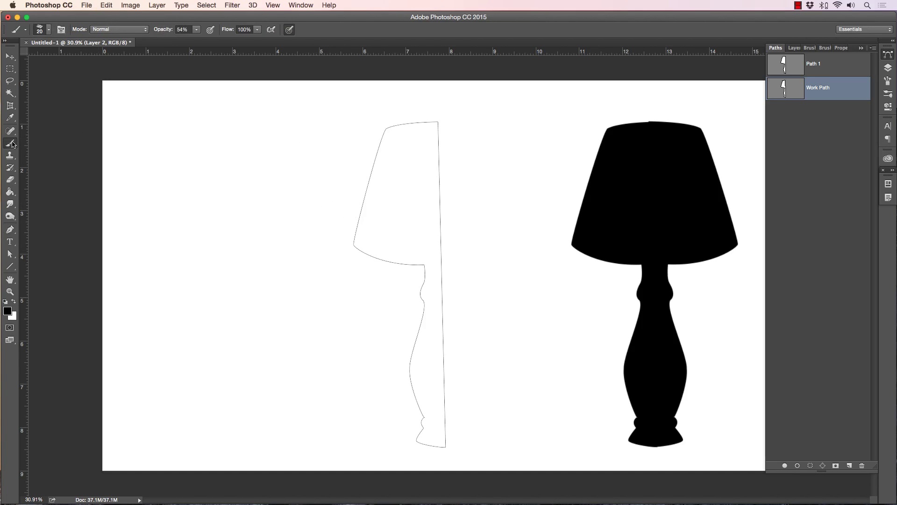
left_click(198, 30)
left_click_drag(200, 41, 283, 46)
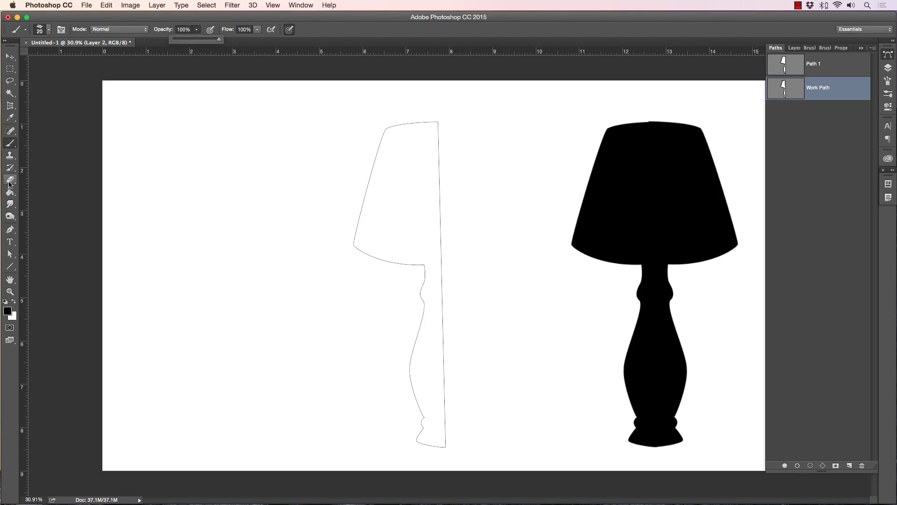
left_click(11, 146)
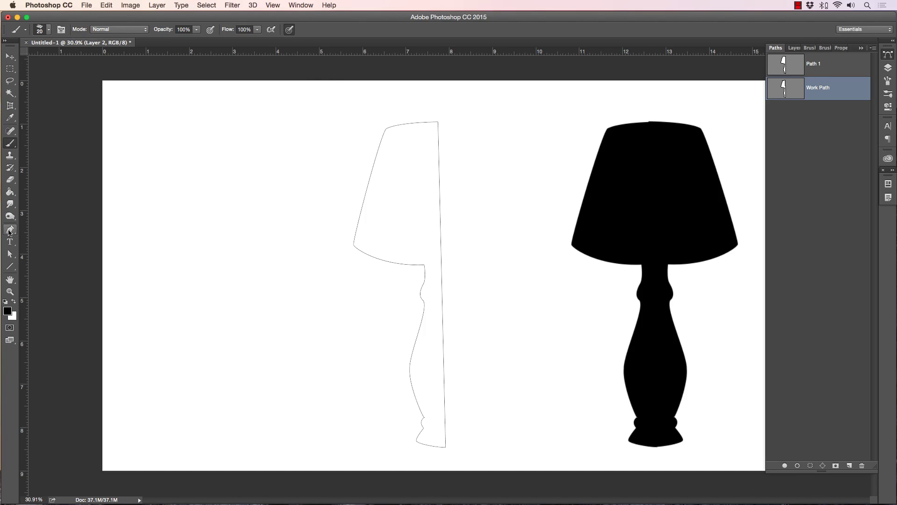
Step: Stroke the Work Path with the Brush on Layer 2 and deselect the path
left_click(10, 230)
right_click(318, 216)
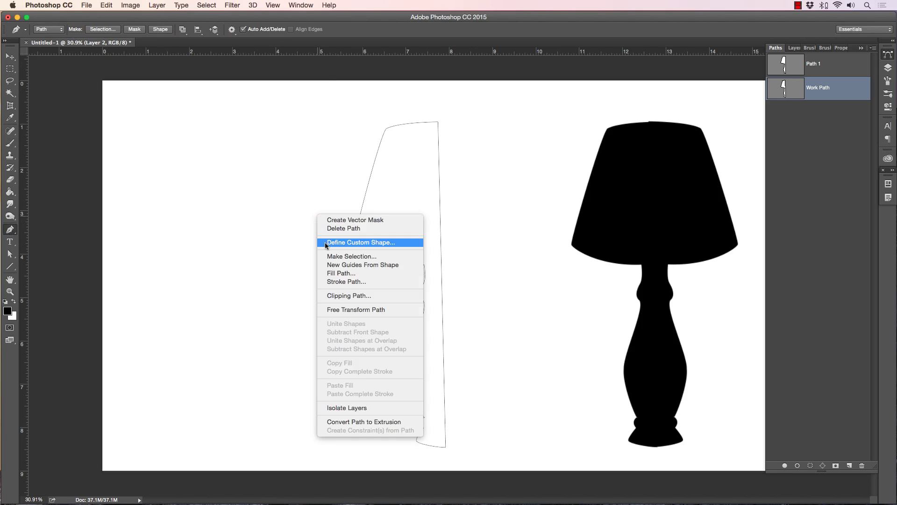
left_click(337, 282)
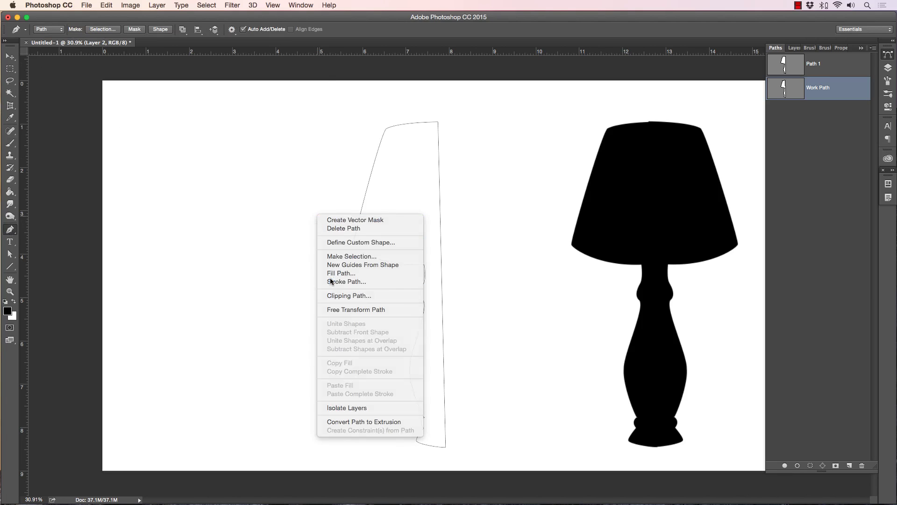
left_click(520, 239)
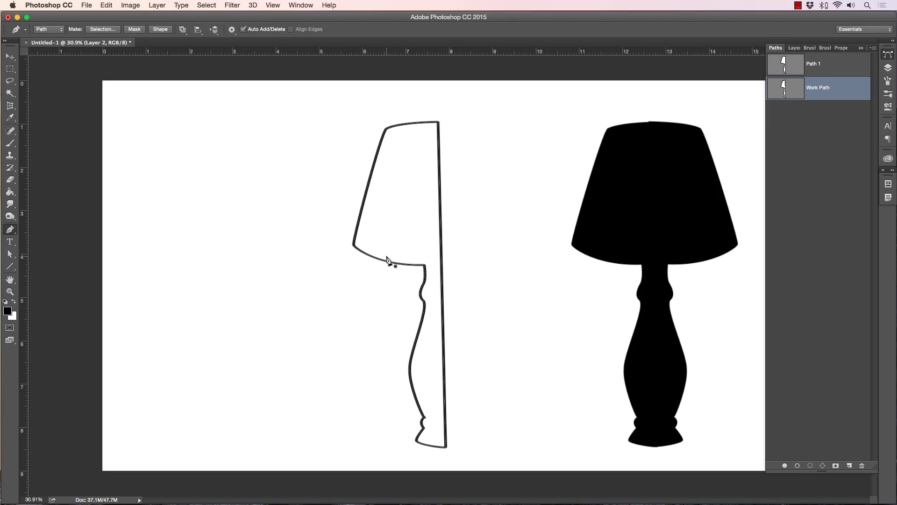
key("Return")
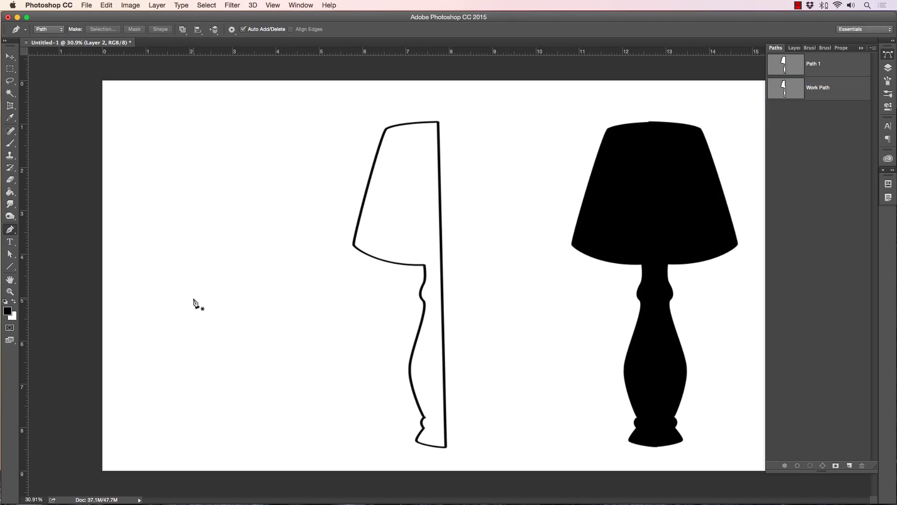
Step: Examine the stroked half-lamp outline up close and toggle Layer 2's visibility to check what it contains
left_click(11, 290)
mouse_move(403, 124)
left_mouse_down()
mouse_move(451, 132)
mouse_move(461, 128)
mouse_move(445, 116)
mouse_move(462, 112)
mouse_move(411, 116)
left_mouse_up()
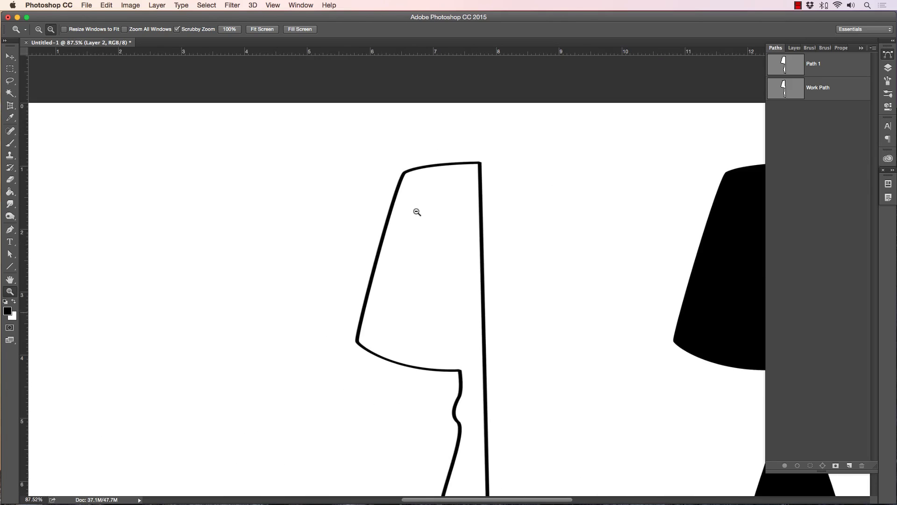
left_click_drag(449, 260, 429, 291)
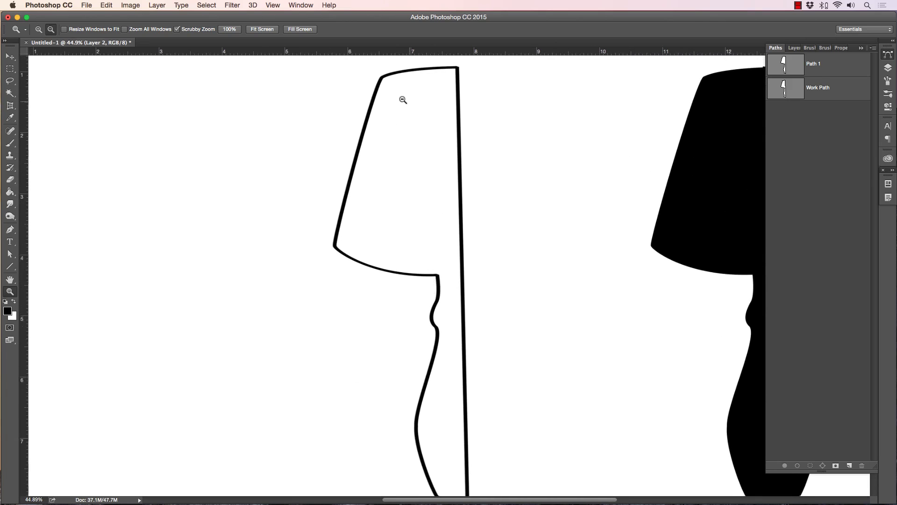
left_click_drag(402, 96, 393, 94)
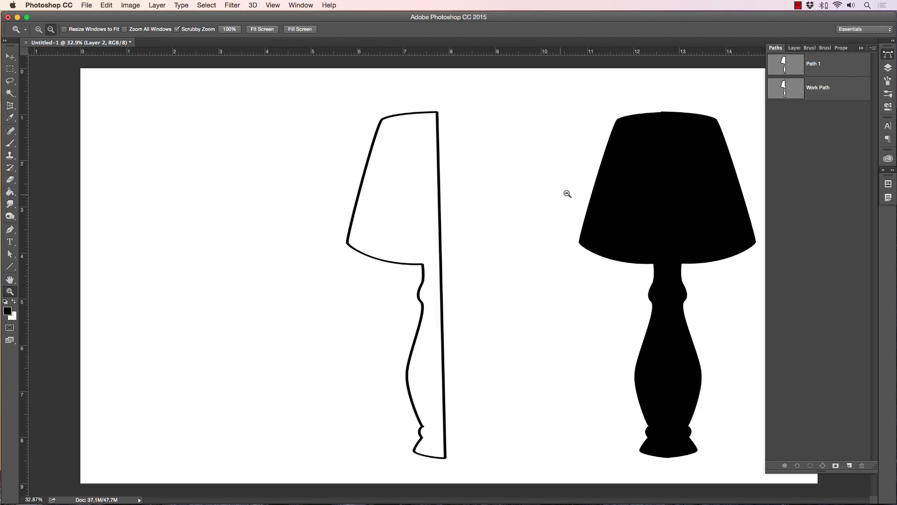
left_click(794, 48)
left_click(773, 98)
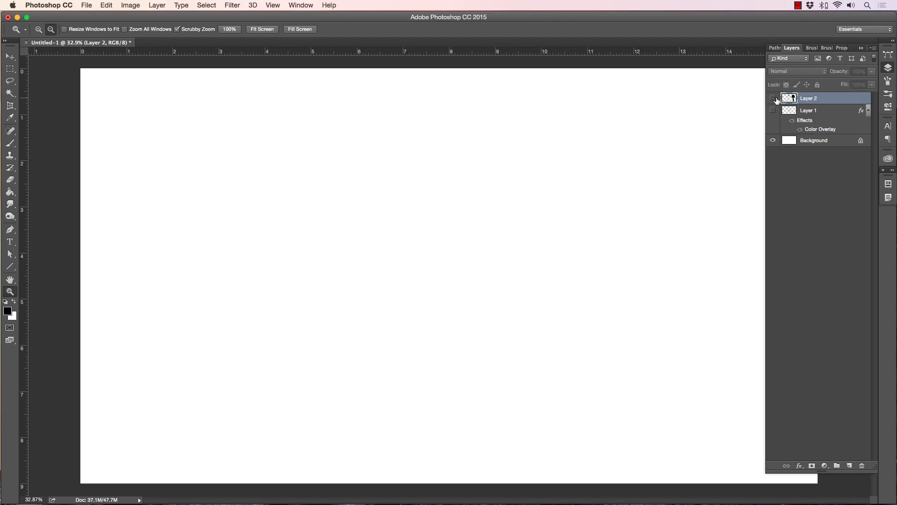
left_click(774, 98)
Step: Move the Layer 2 artwork leftward on the canvas and lock the layer's transparent pixels
left_click(10, 56)
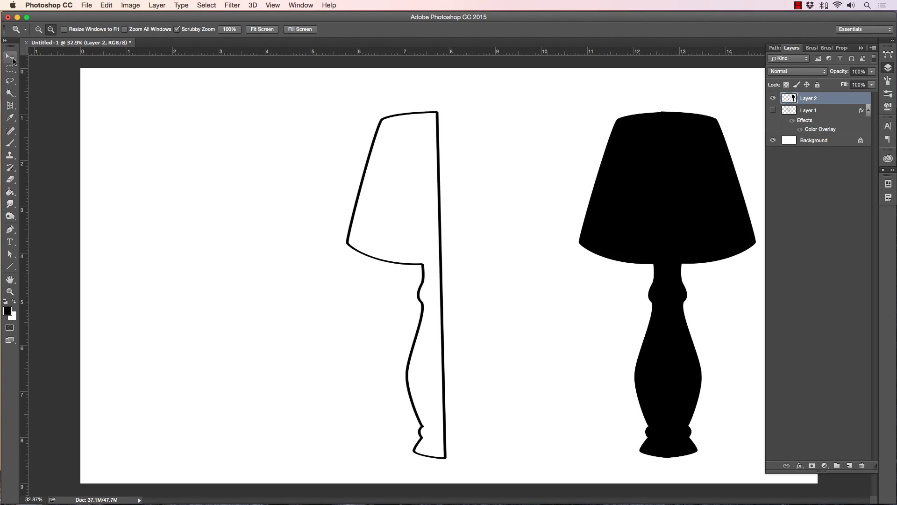
left_click_drag(596, 176, 420, 172)
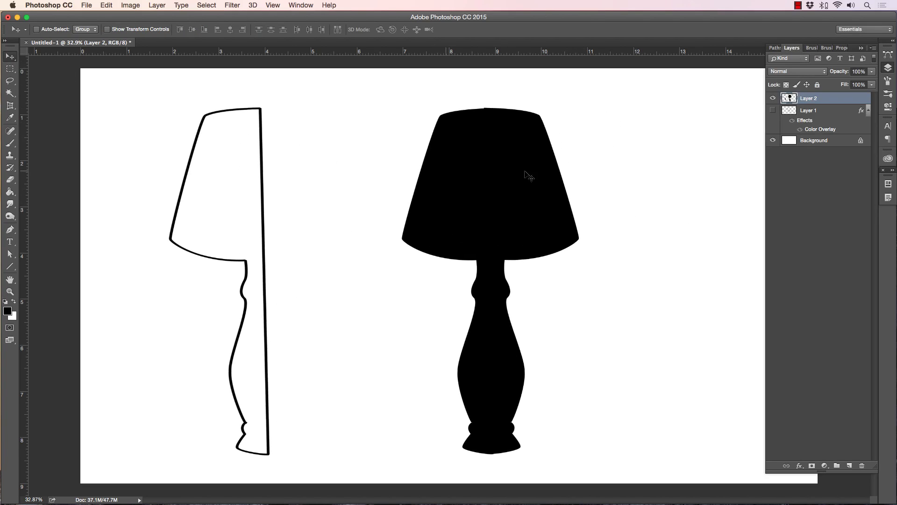
left_click(786, 84)
left_click(773, 98)
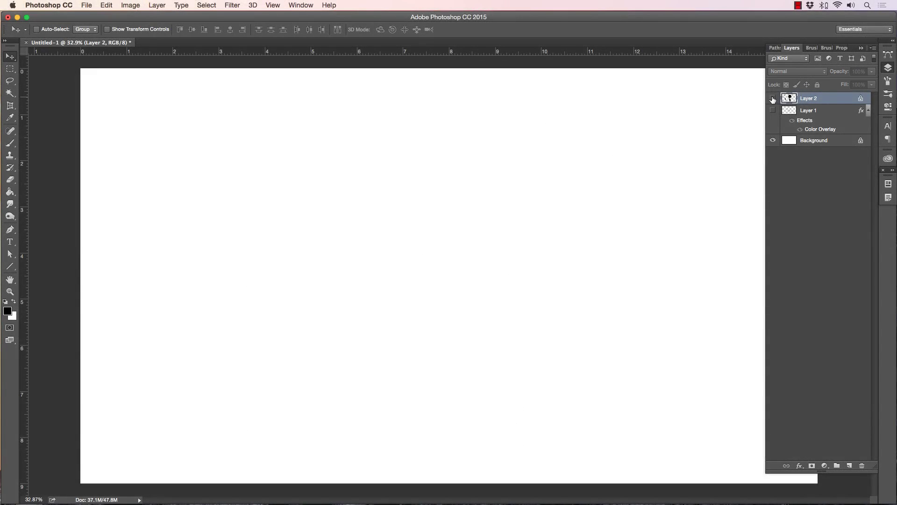
left_click(773, 99)
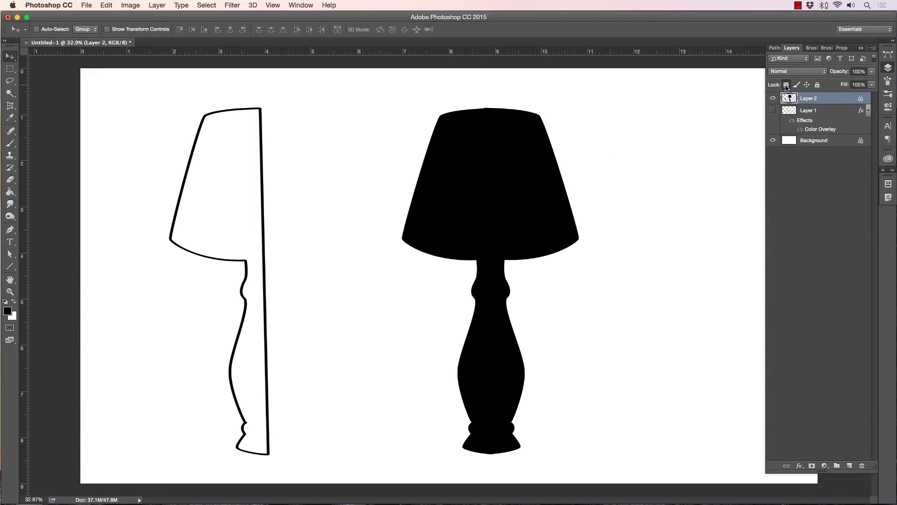
Step: Set up an enlarged white Brush at 41% opacity with pressure-controlled size turned off
left_click(10, 143)
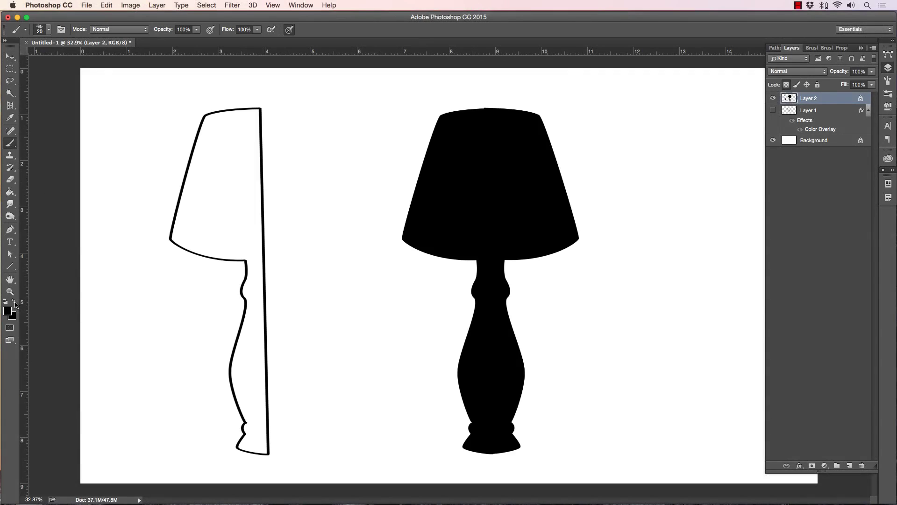
left_click(14, 302)
left_click_drag(197, 33, 171, 42)
left_click(313, 31)
key("bracketright")
Step: Paint soft gray highlights down the left part of the lampshade and along both sides of the lamp's stem and base
left_click_drag(455, 128, 437, 227)
mouse_move(447, 182)
left_mouse_down()
mouse_move(447, 248)
mouse_move(477, 140)
mouse_move(428, 250)
mouse_move(446, 149)
left_mouse_up()
key("bracketleft")
key("bracketleft")
mouse_move(473, 272)
left_mouse_down()
mouse_move(489, 293)
mouse_move(475, 305)
mouse_move(485, 312)
mouse_move(472, 387)
mouse_move(477, 364)
mouse_move(484, 451)
left_mouse_up()
key("bracketleft")
mouse_move(504, 300)
left_mouse_down()
mouse_move(521, 378)
mouse_move(517, 446)
left_mouse_up()
left_click_drag(506, 280, 505, 266)
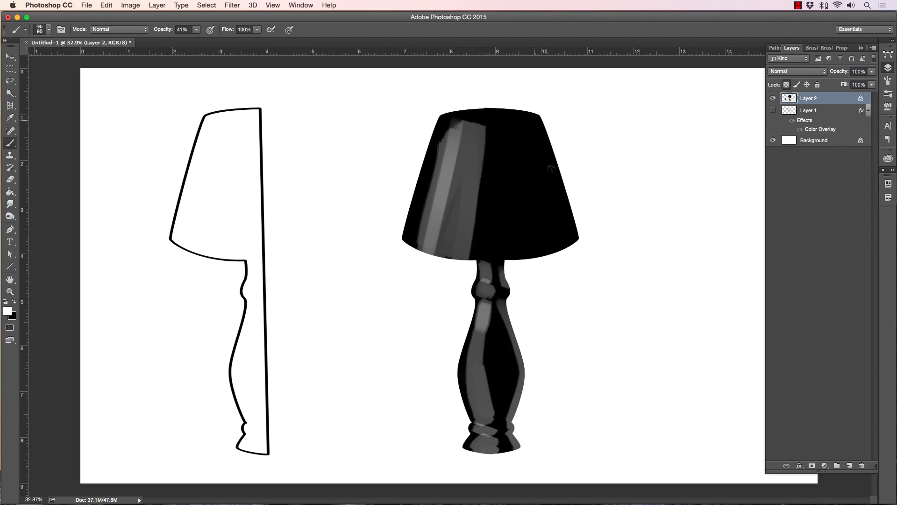
Step: Paint a highlight down the lampshade's right edge and a thin curved rim across its top with a 40-pixel brush
left_click_drag(542, 118, 577, 220)
key("bracketleft")
key("bracketleft")
key("bracketleft")
left_click_drag(537, 115, 435, 119)
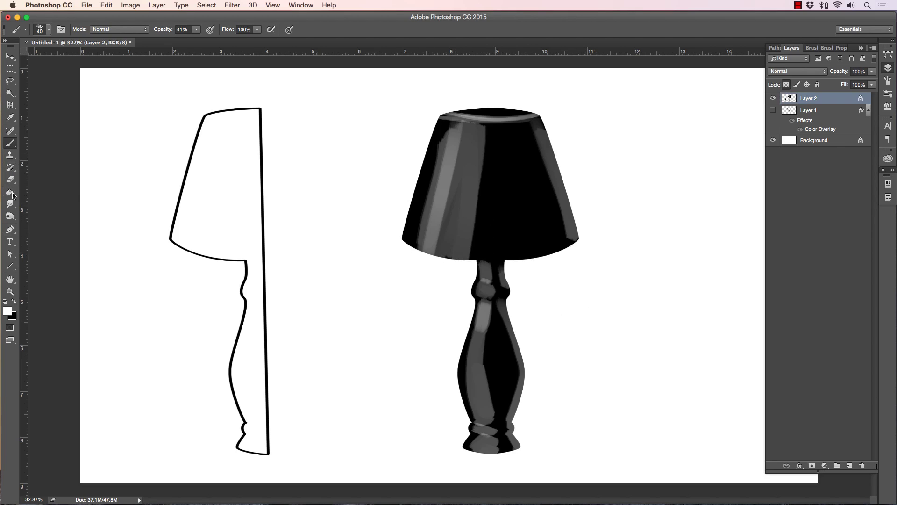
Step: Add a new empty path, separate from Path 1 and the Work Path, for drawing with the Pen tool
left_click(10, 230)
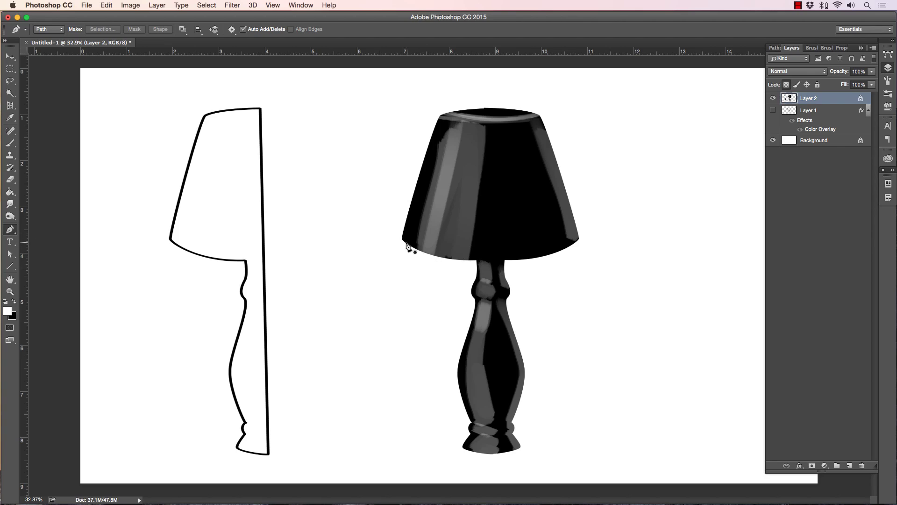
left_click(774, 49)
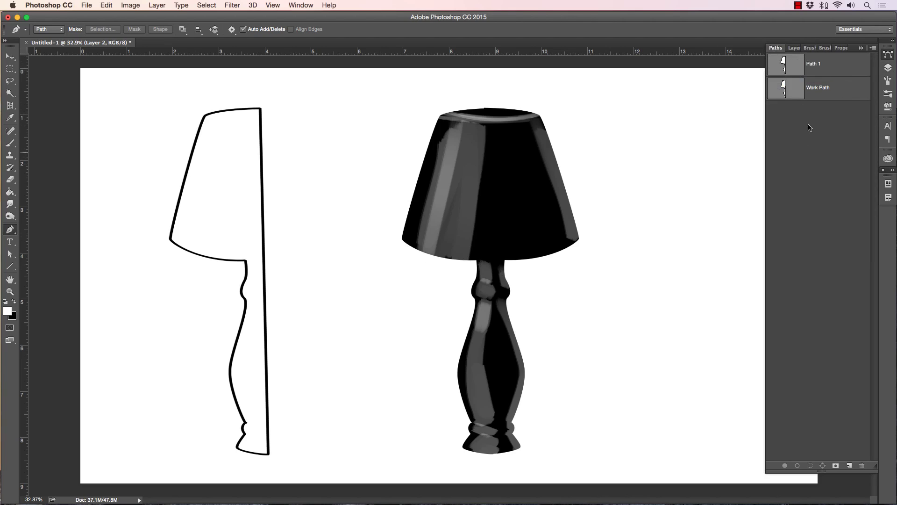
left_click(849, 466)
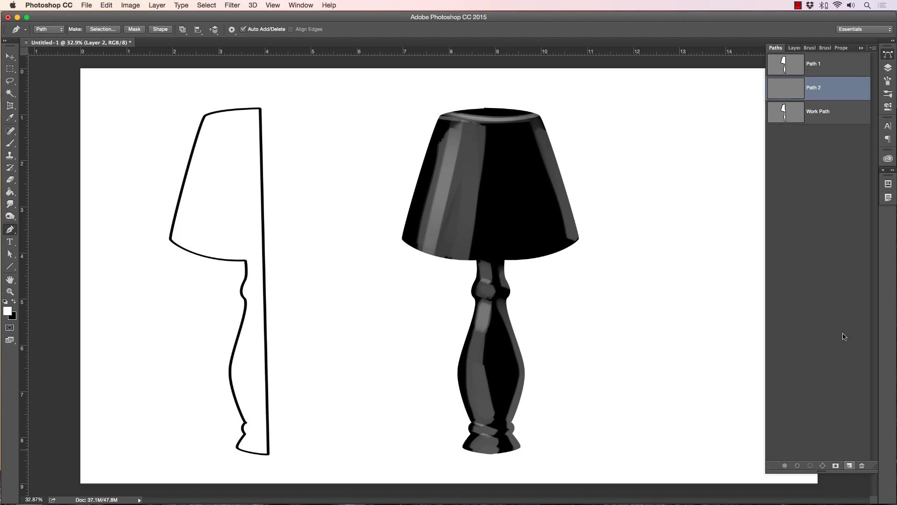
Step: Draw a closed path with the Pen tool that curves below the lampshade's bottom edge and runs straight across the shade just above it
left_click(403, 240)
left_click_drag(490, 264, 584, 236)
left_click_drag(586, 235, 585, 234)
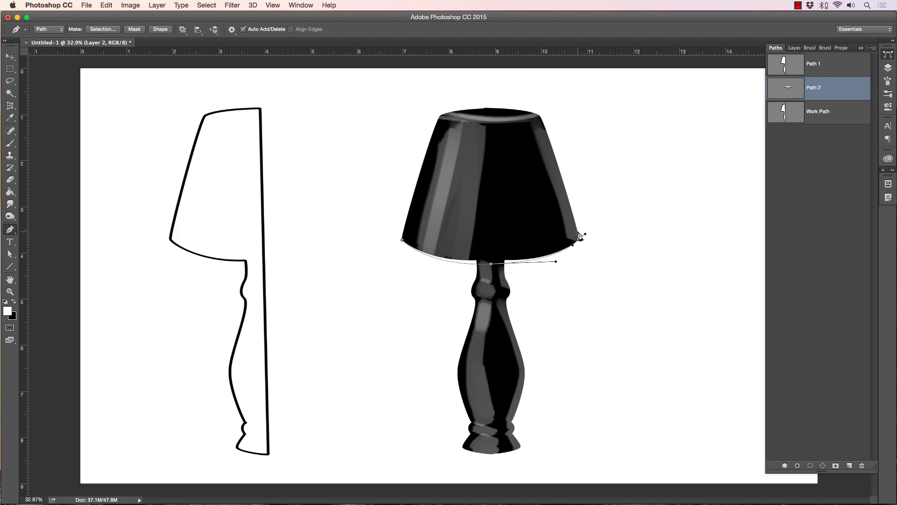
left_click(580, 235)
key("super+z")
left_click(579, 238)
left_click(579, 236)
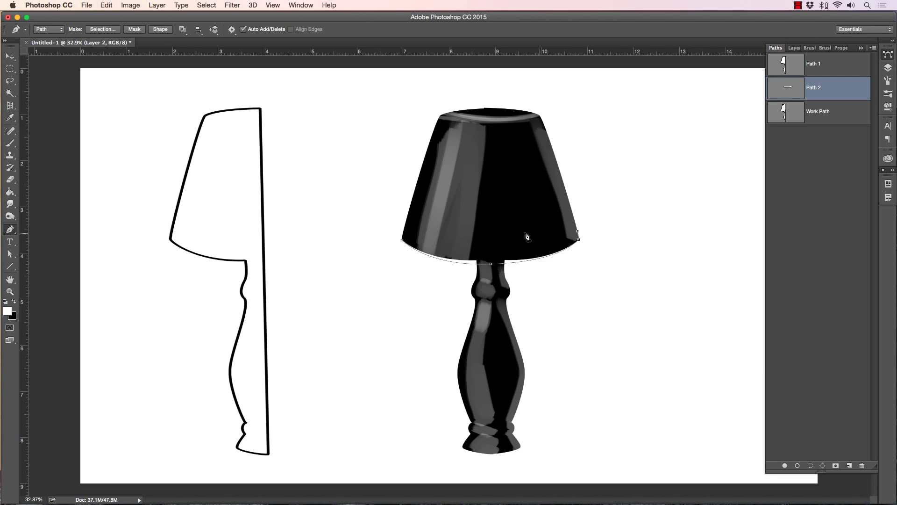
left_click(406, 230)
left_click(403, 240)
Step: Refine the lampshade rim path by nudging its corner and middle anchor points and adjusting the bottom curve's direction handles to the shade's edges
left_click(10, 293)
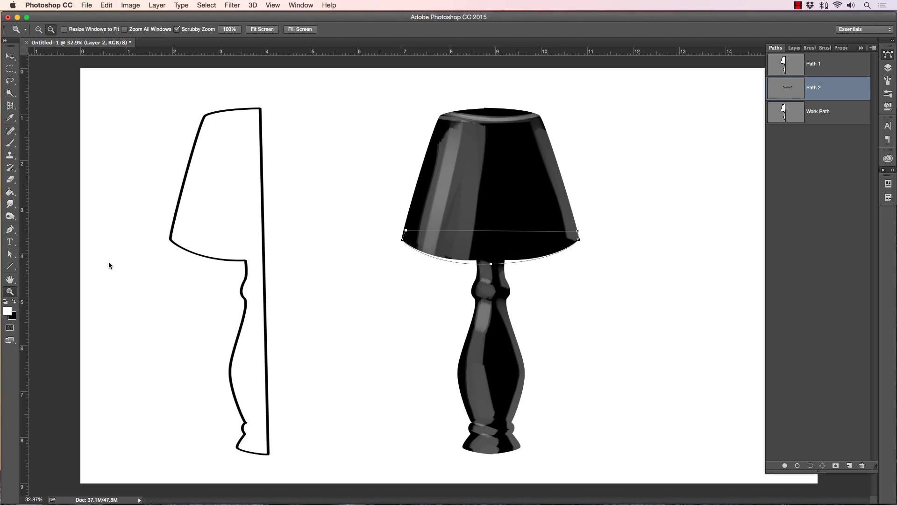
left_click_drag(539, 228, 579, 224)
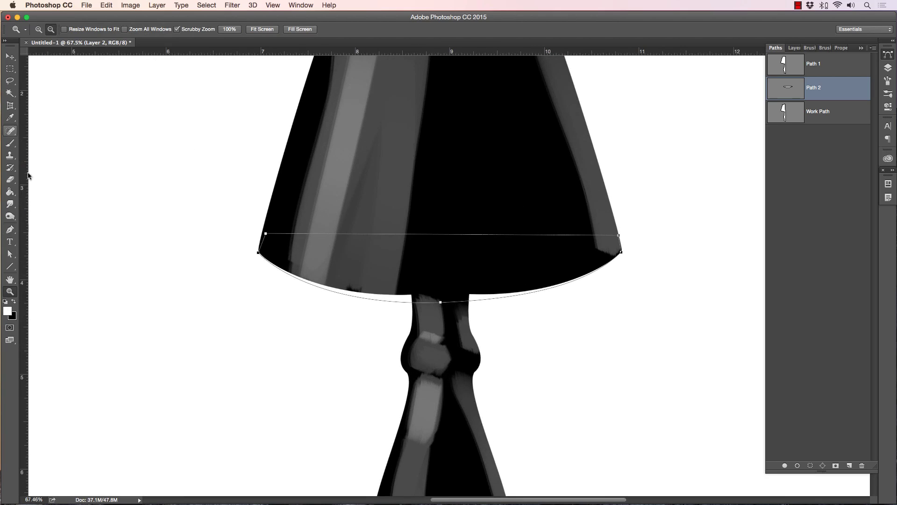
left_click(11, 229)
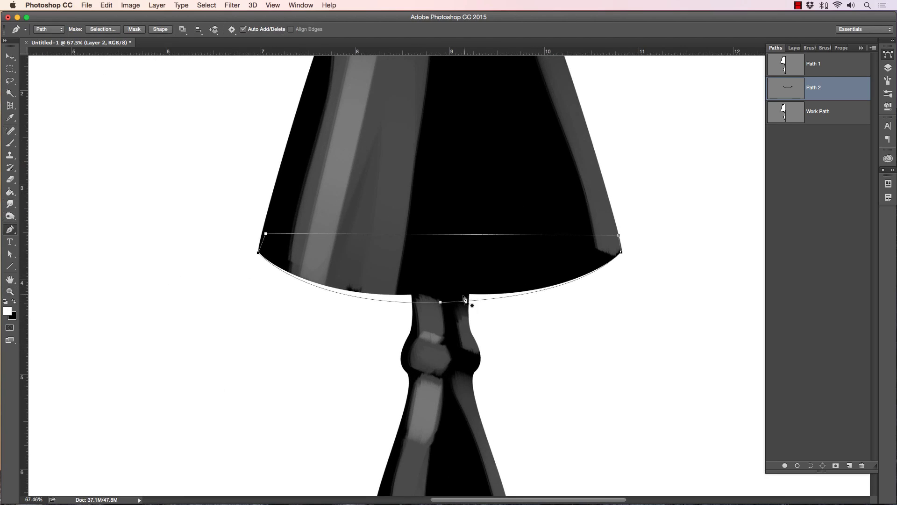
left_click(440, 302, "ctrl")
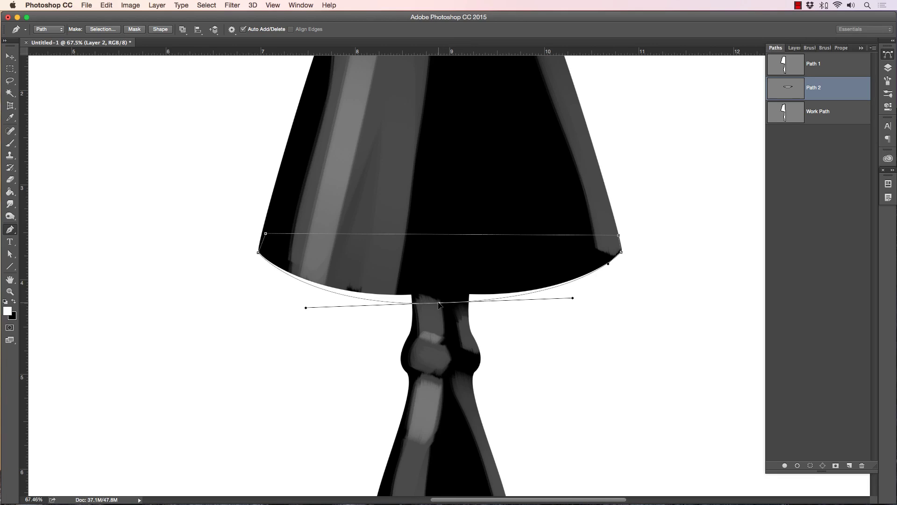
left_click(622, 253, "ctrl")
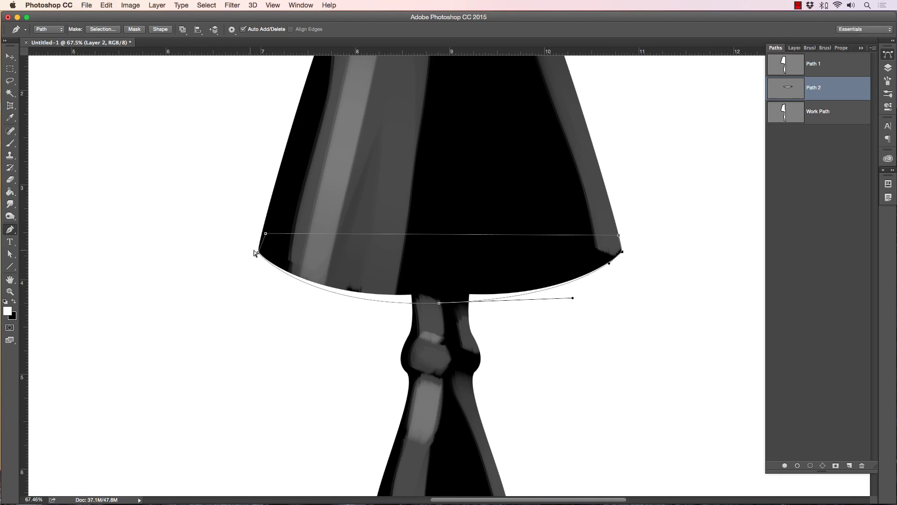
left_click_drag(268, 236, 262, 235)
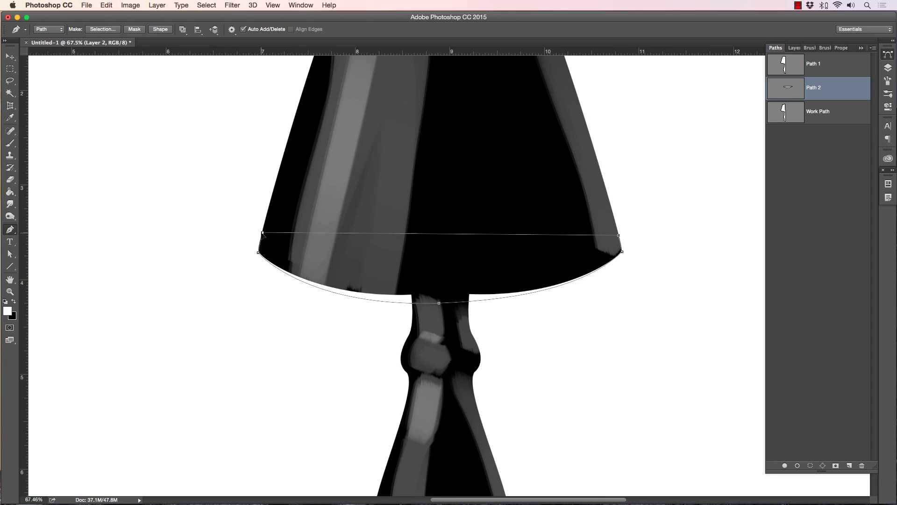
left_click(258, 254, "ctrl")
left_click_drag(305, 307, 311, 304)
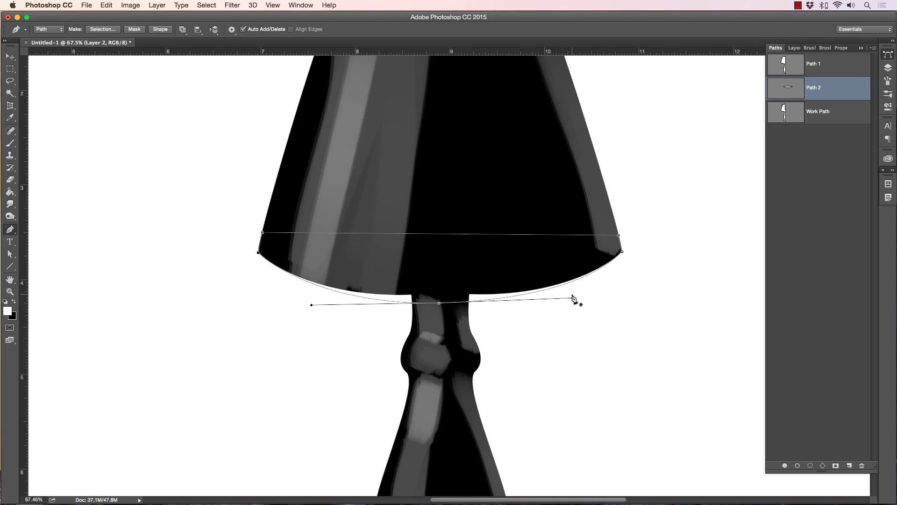
left_click_drag(574, 300, 579, 297)
Step: Convert the lampshade rim path into a new anti-aliased selection with a feather radius of 0 pixels
left_click(10, 291)
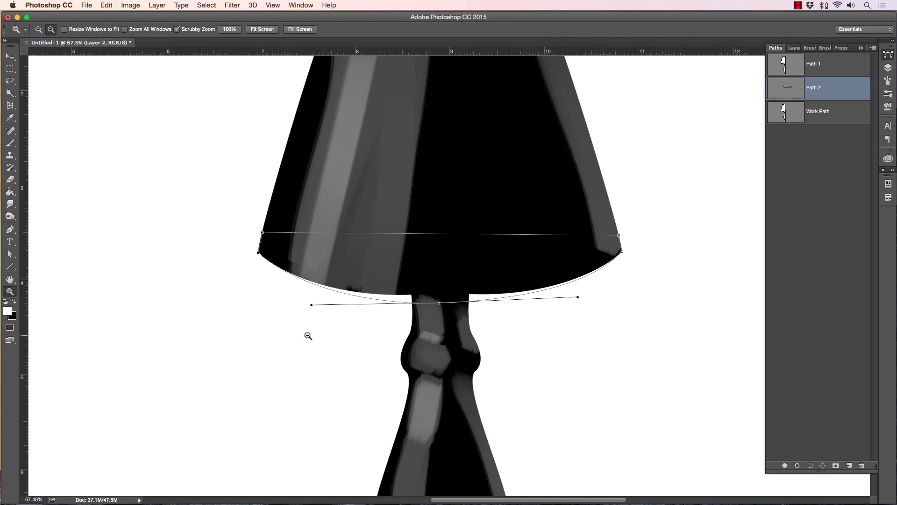
left_click_drag(308, 336, 280, 336)
left_click_drag(476, 255, 545, 270)
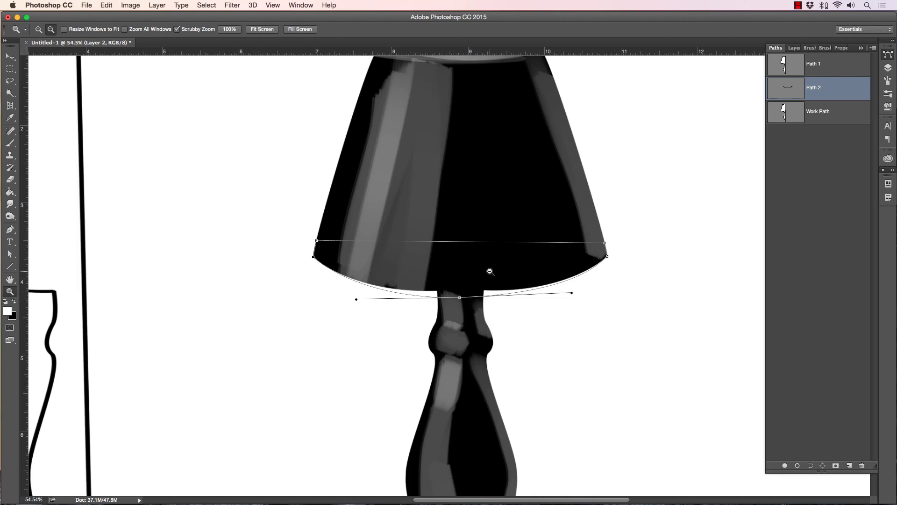
left_click(10, 229)
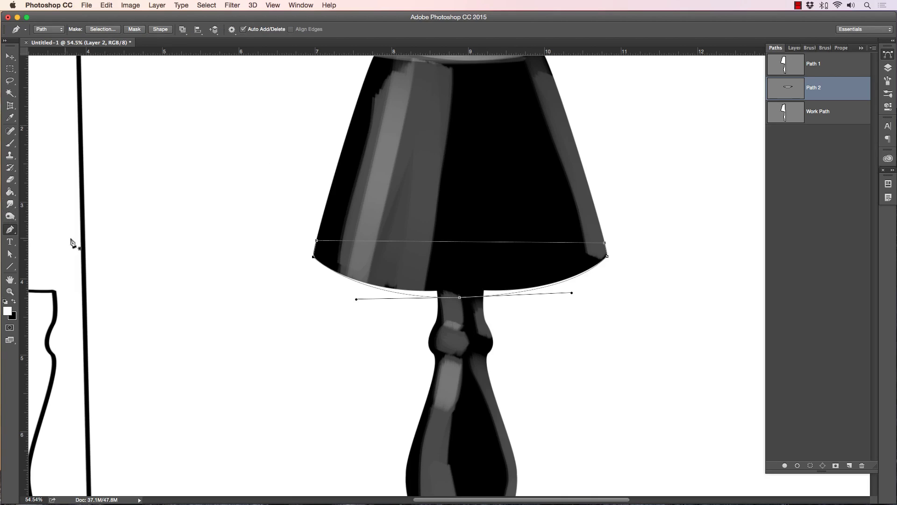
left_click(459, 298, "super")
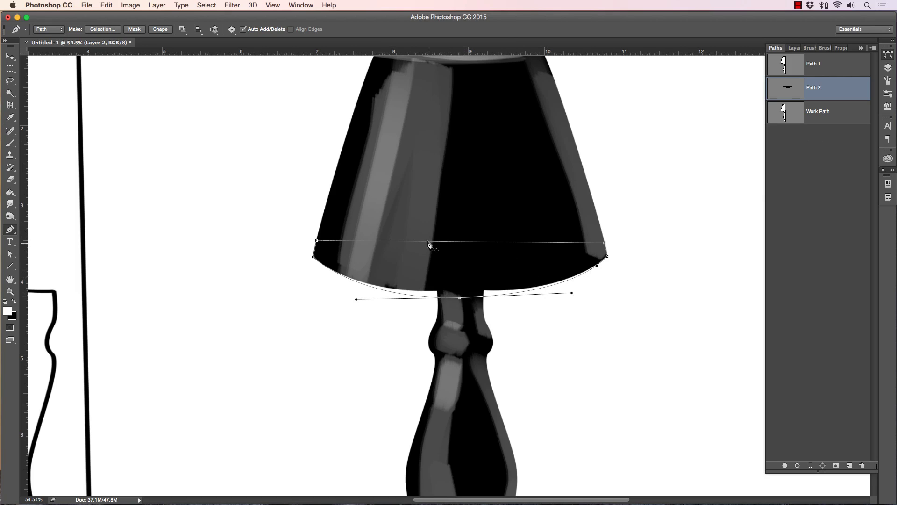
right_click(283, 213)
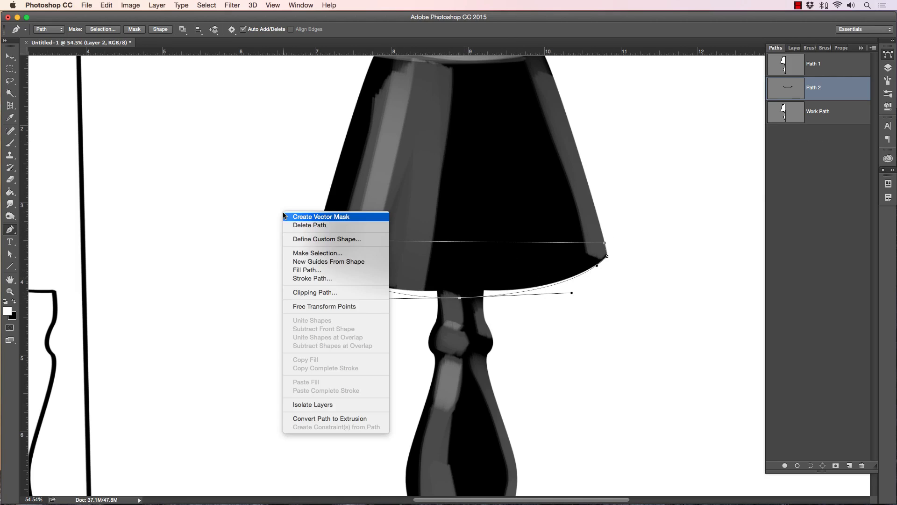
left_click(292, 253)
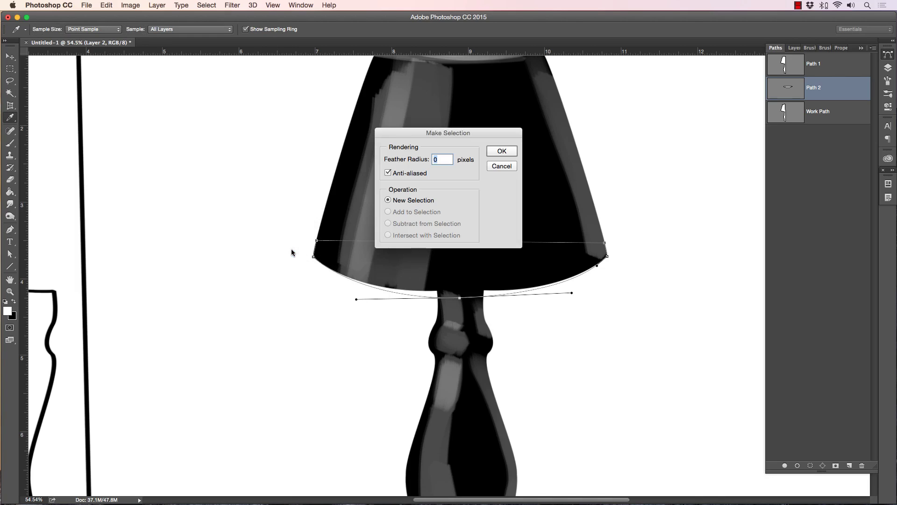
left_click(502, 152)
Step: Unlock the transparent pixels of Layer 2 and prepare the Brush tool with black as the foreground color
left_click(792, 51)
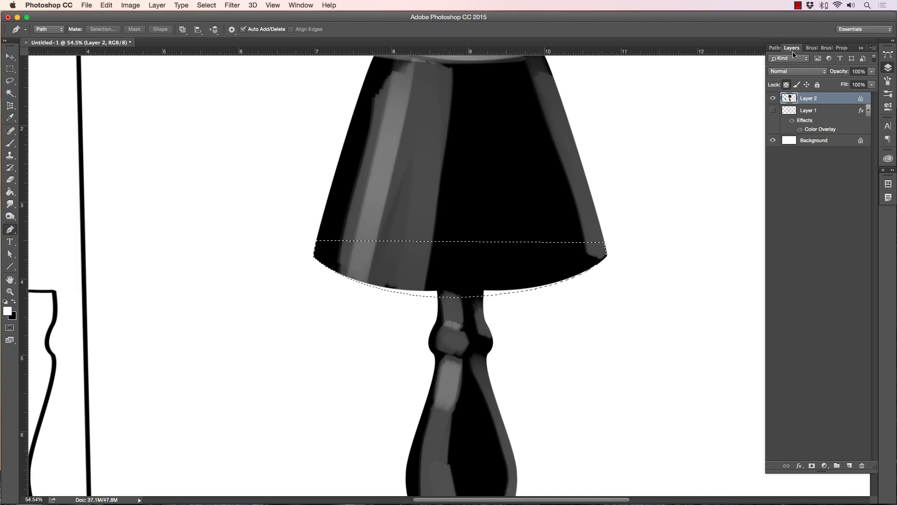
left_click(773, 98)
left_click(773, 98)
key("b")
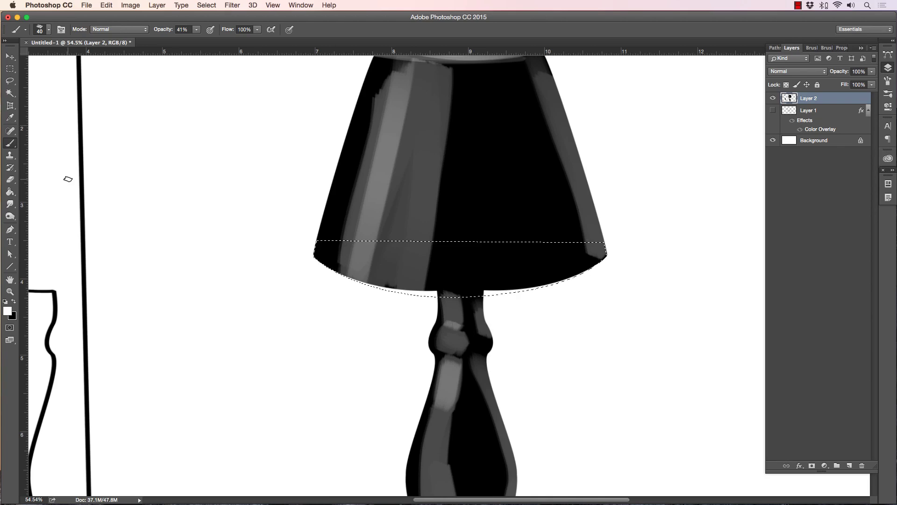
key("x")
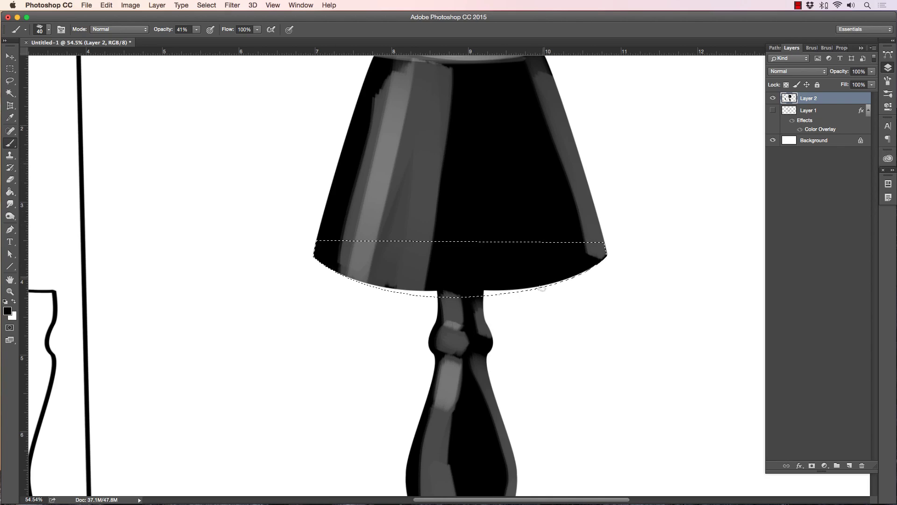
Step: Paint the selected bottom rim of the lampshade black with a 100-pixel brush at 100% opacity, and deselect
key("bracketright")
key("bracketright")
key("bracketright")
left_click(197, 30)
left_click_drag(198, 40, 231, 45)
key("bracketright")
key("bracketright")
key("bracketright")
mouse_move(430, 287)
left_mouse_down()
mouse_move(284, 264)
mouse_move(510, 301)
mouse_move(394, 286)
mouse_move(532, 289)
mouse_move(559, 280)
mouse_move(393, 294)
mouse_move(449, 297)
mouse_move(307, 263)
mouse_move(470, 294)
mouse_move(432, 295)
mouse_move(467, 280)
mouse_move(377, 289)
left_mouse_up()
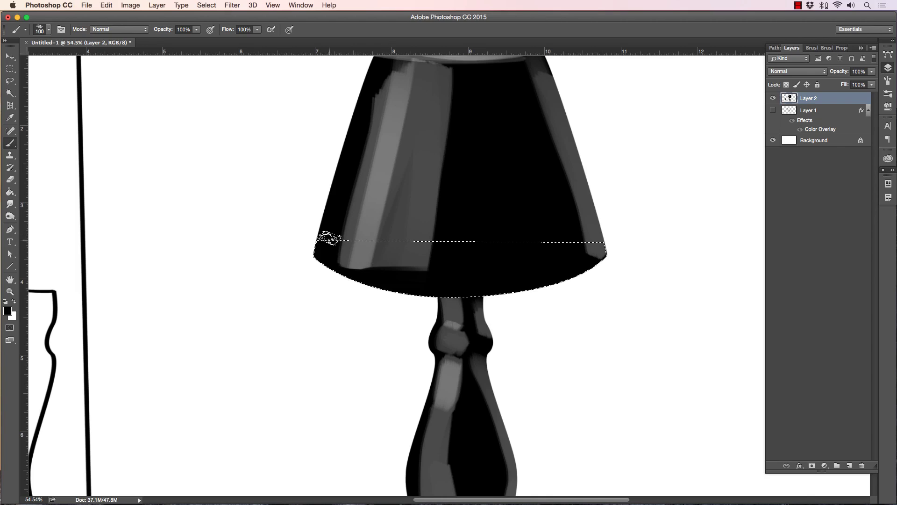
key("super+d")
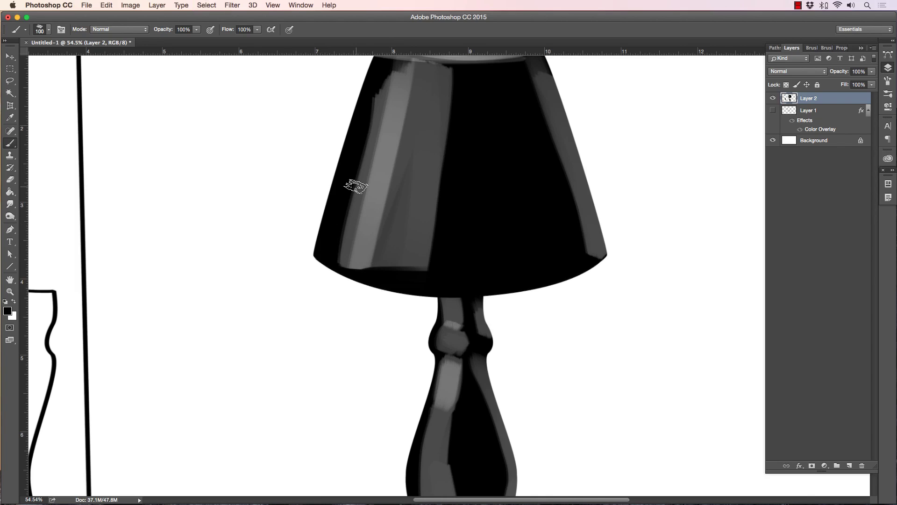
Step: Lock Layer 2's transparent pixels and extend the gray highlights down to the lampshade's new bottom edge using grays sampled from the shade
left_click(787, 85)
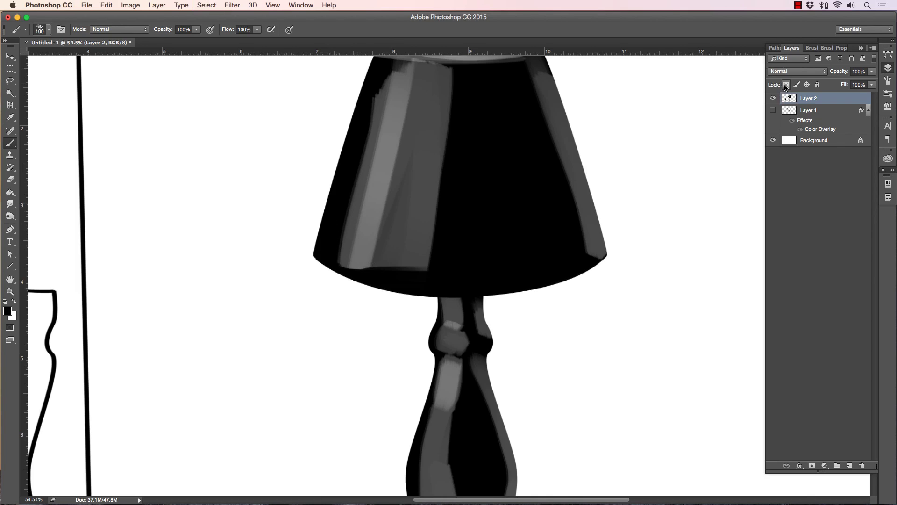
left_click(409, 237, "alt")
mouse_move(412, 267)
left_mouse_down()
mouse_move(402, 249)
mouse_move(393, 273)
mouse_move(390, 238)
mouse_move(365, 247)
left_mouse_up()
left_click(366, 246, "alt")
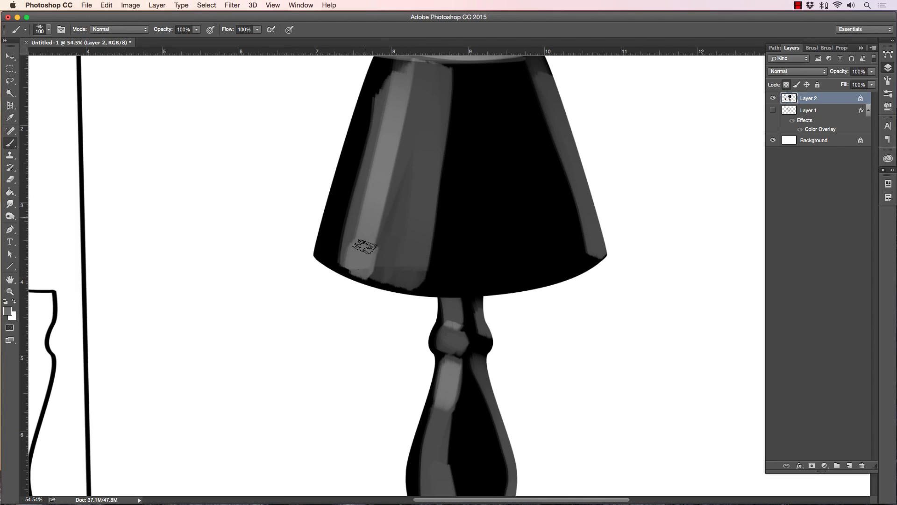
Step: Draw an open wavy path with the Pen tool from inside the outlined half lamp, across the black lamp, to the blank area beyond
left_click(10, 292)
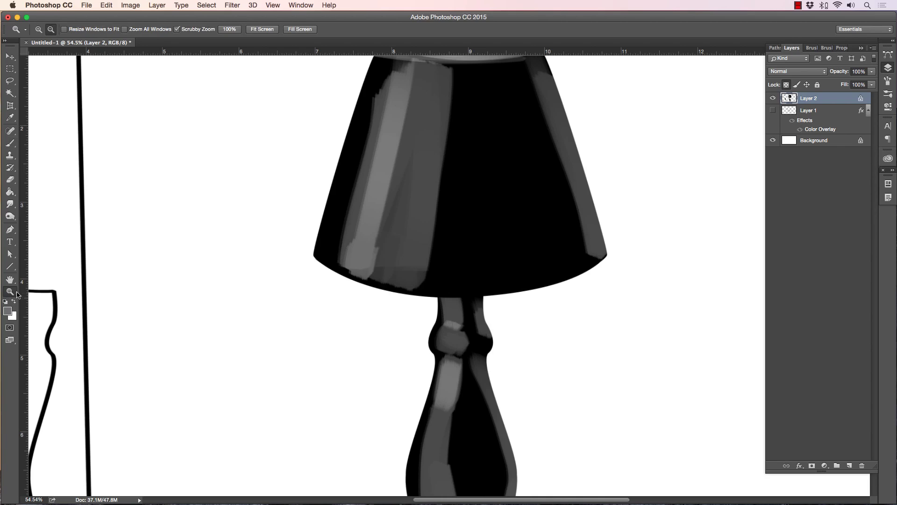
left_click(339, 319, "alt")
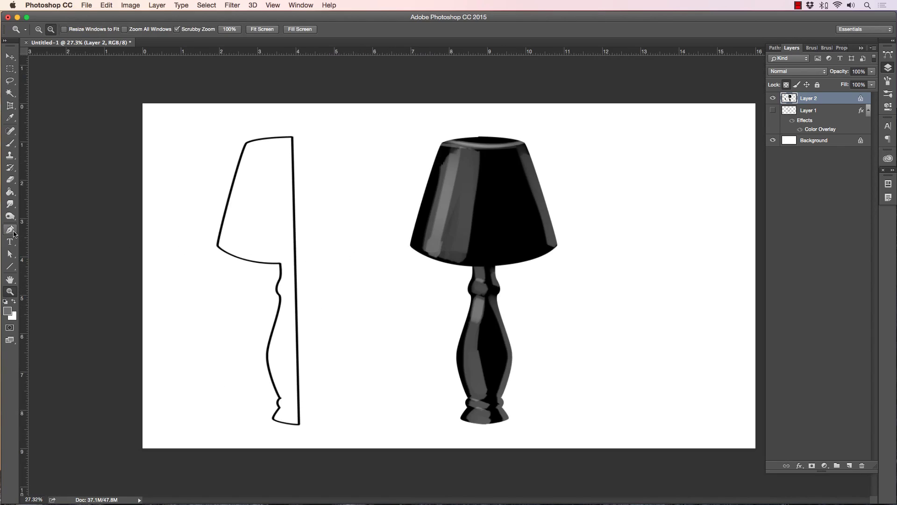
left_click(9, 229)
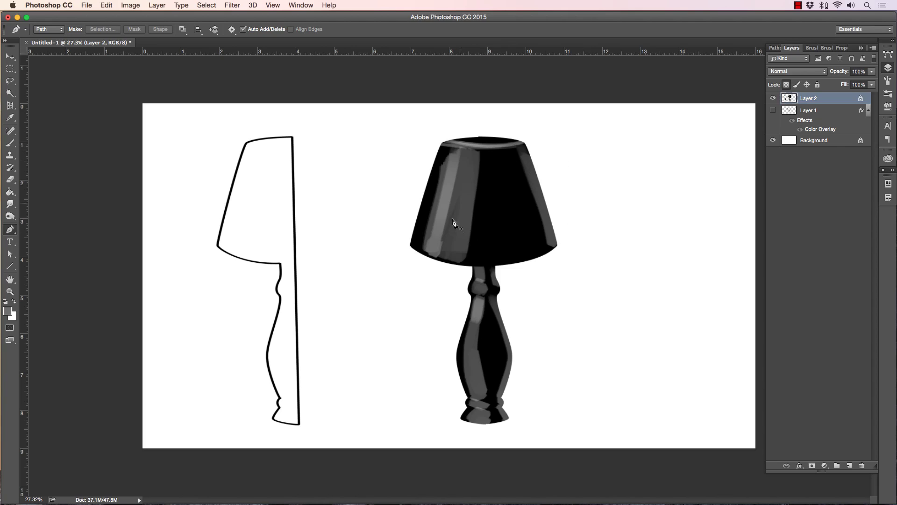
left_click(251, 228)
left_click_drag(388, 213, 443, 225)
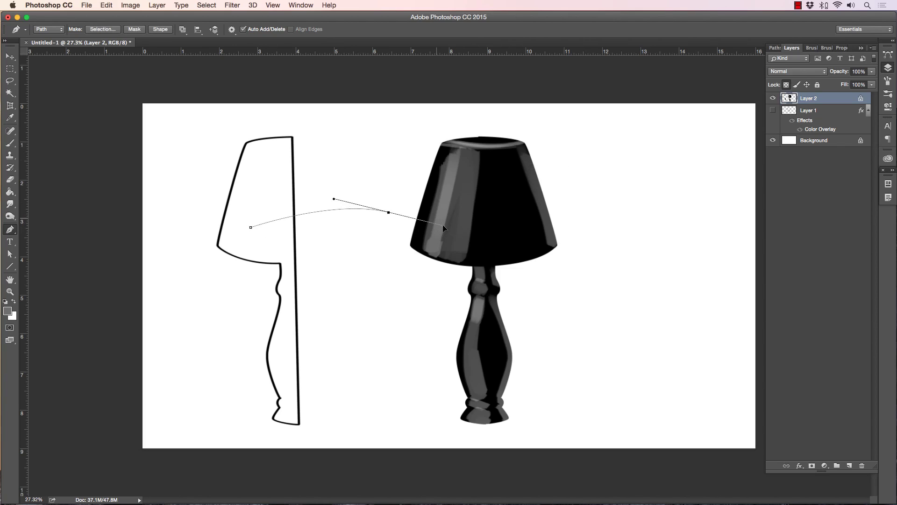
left_click_drag(581, 280, 638, 264)
left_click_drag(700, 208, 712, 194)
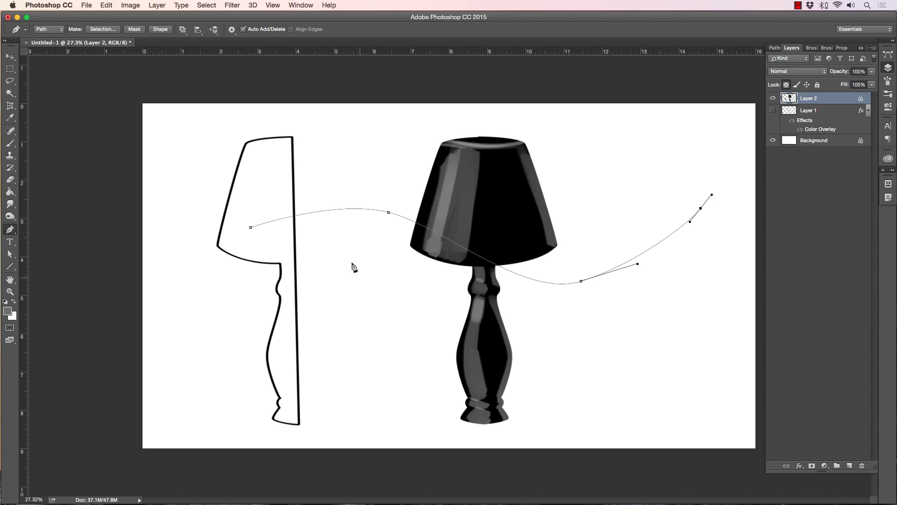
Step: Try stroking the wavy path with the Brush, Simulate Pressure off, and undo the stroke
right_click(368, 196)
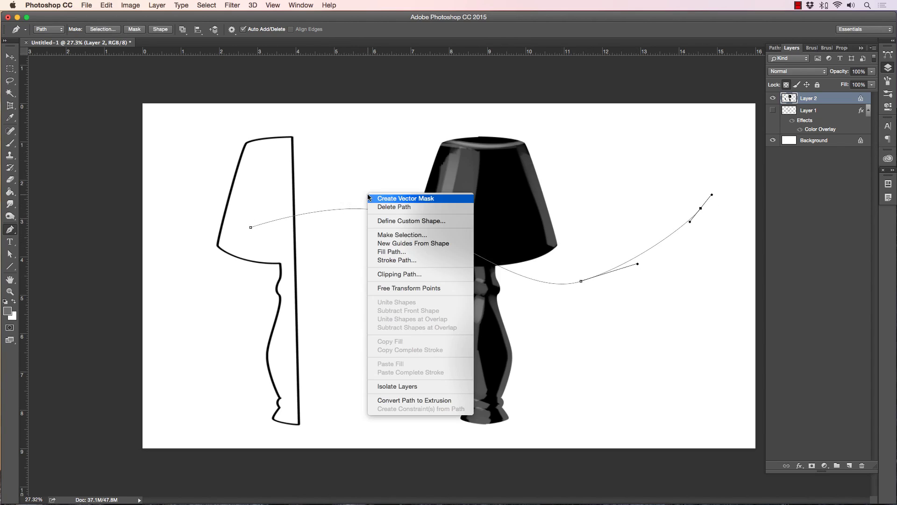
left_click(389, 258)
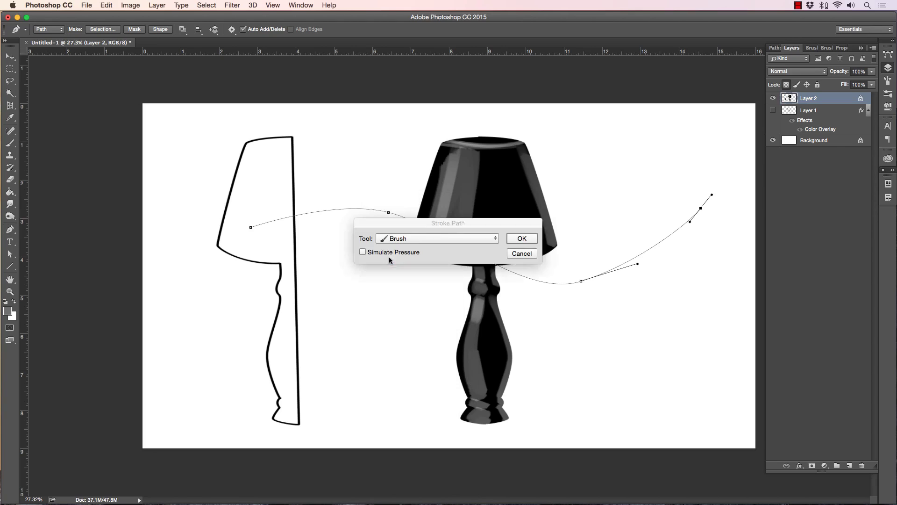
left_click(522, 239)
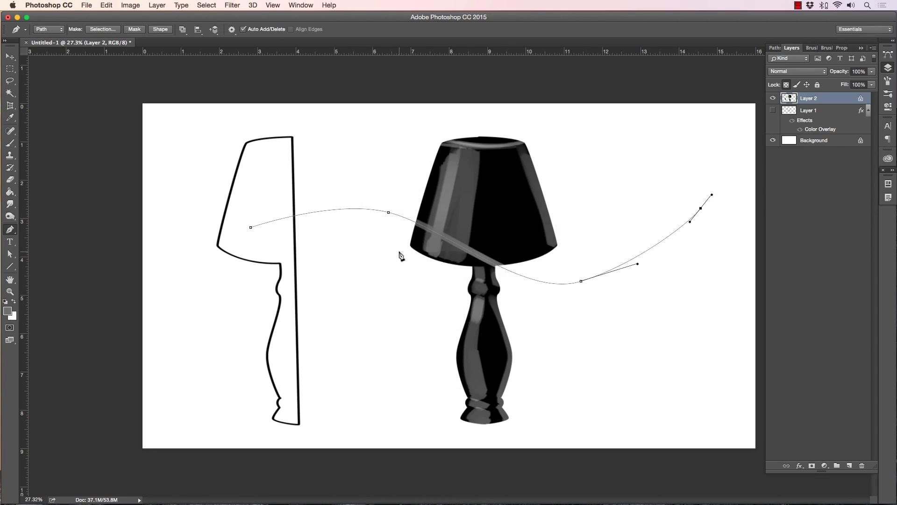
key("super+z")
Step: Set the foreground color to bright red, e30707
left_click(7, 311)
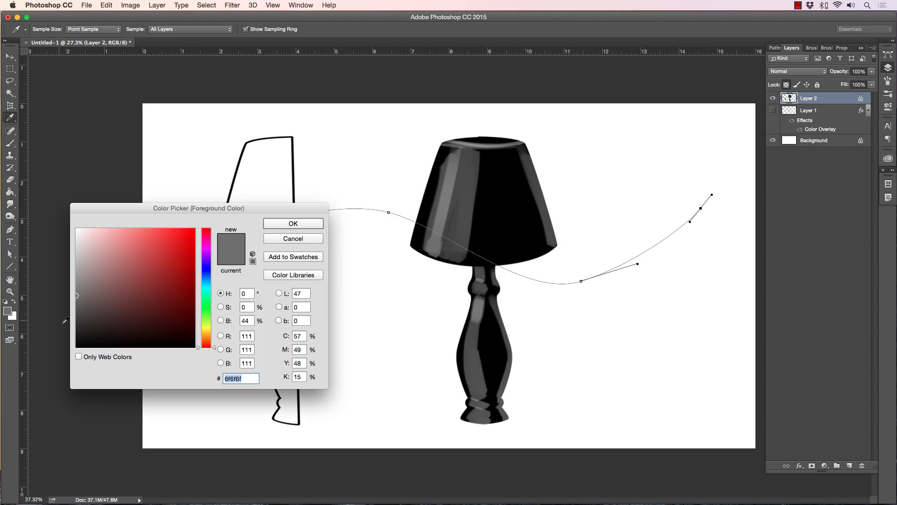
left_click(191, 241)
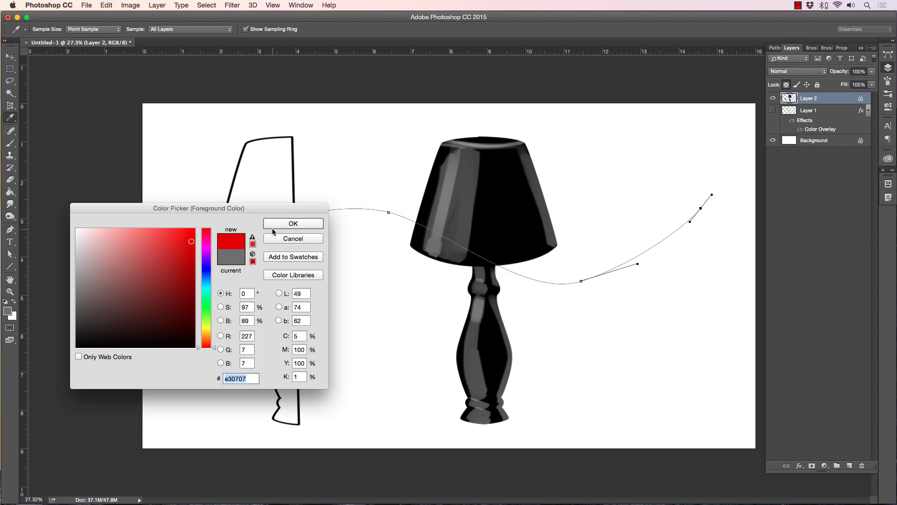
left_click(293, 224)
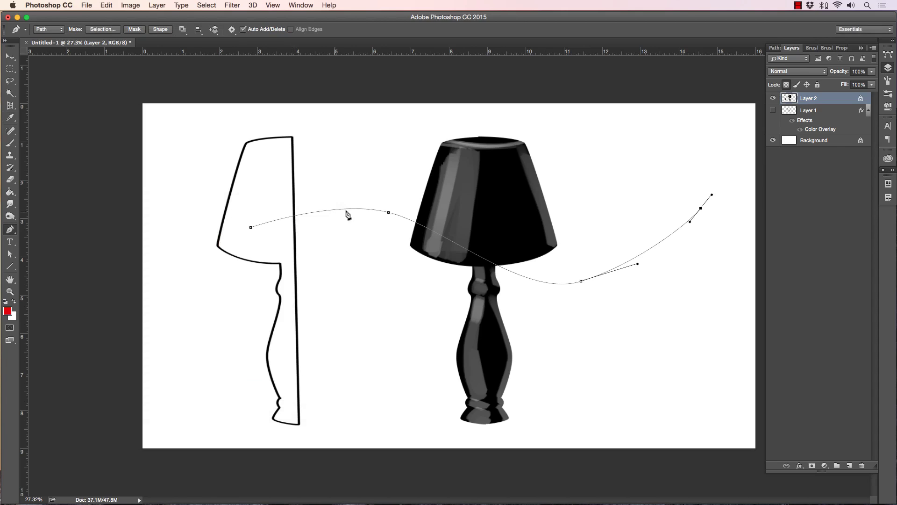
Step: Choose the Rob's Crowquill Brush 001 preset for the Brush tool at a size of 50 pixels
left_click(10, 143)
left_click(51, 30)
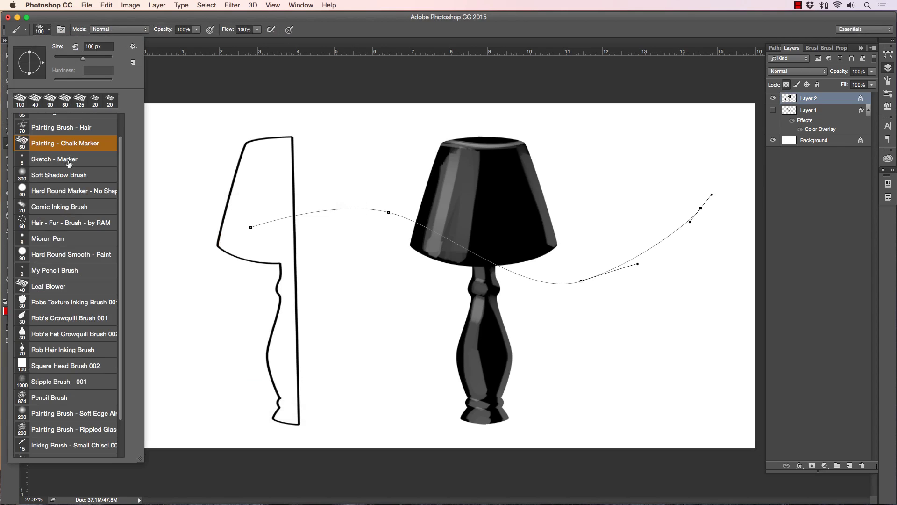
left_click(61, 319)
left_click(234, 81)
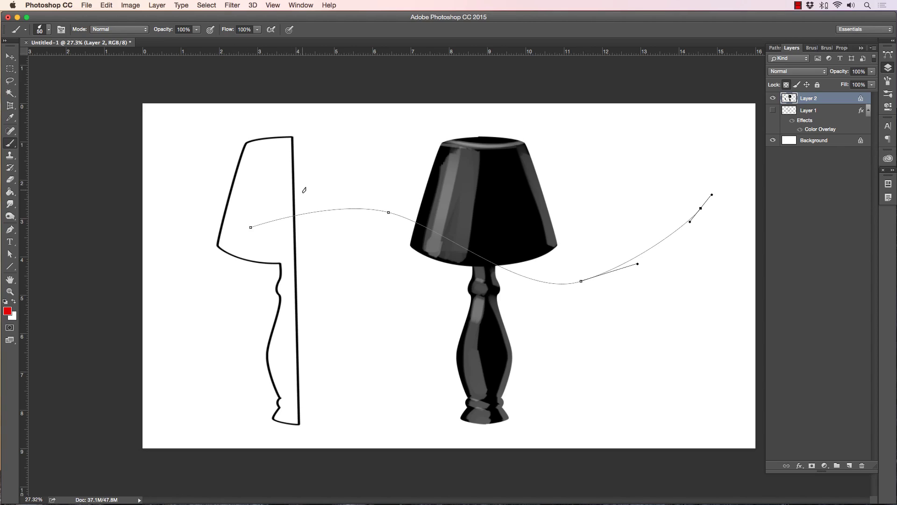
Step: Try stroking the wavy path with the red brush on Layer 2, and undo the stroke
right_click(327, 197)
left_click(10, 155)
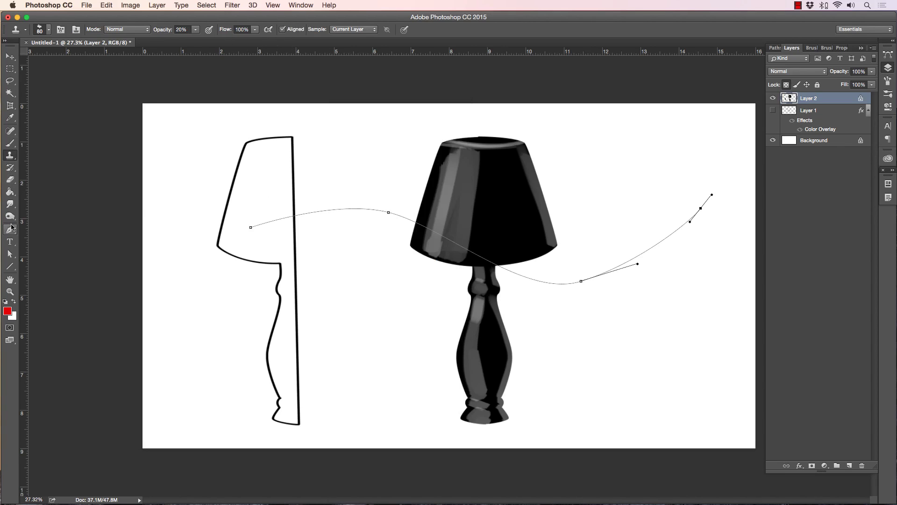
left_click(10, 229)
right_click(322, 193)
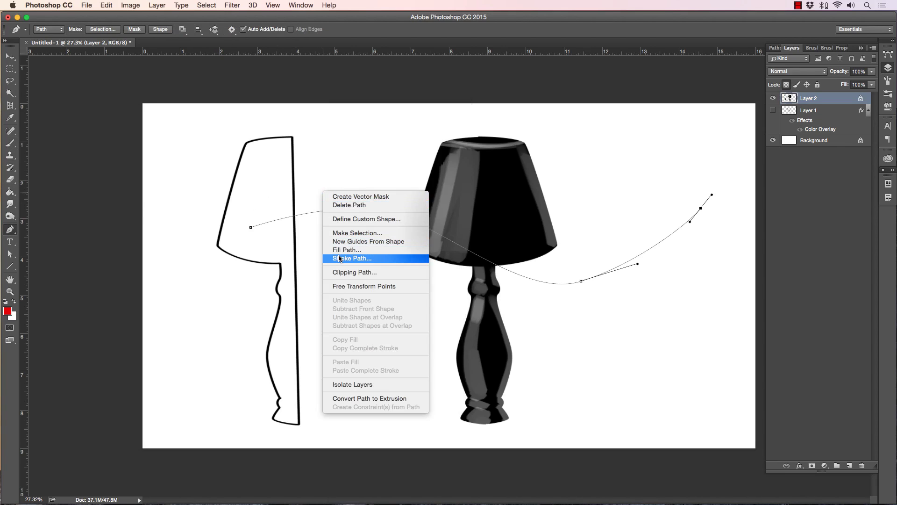
left_click(334, 256)
left_click(516, 239)
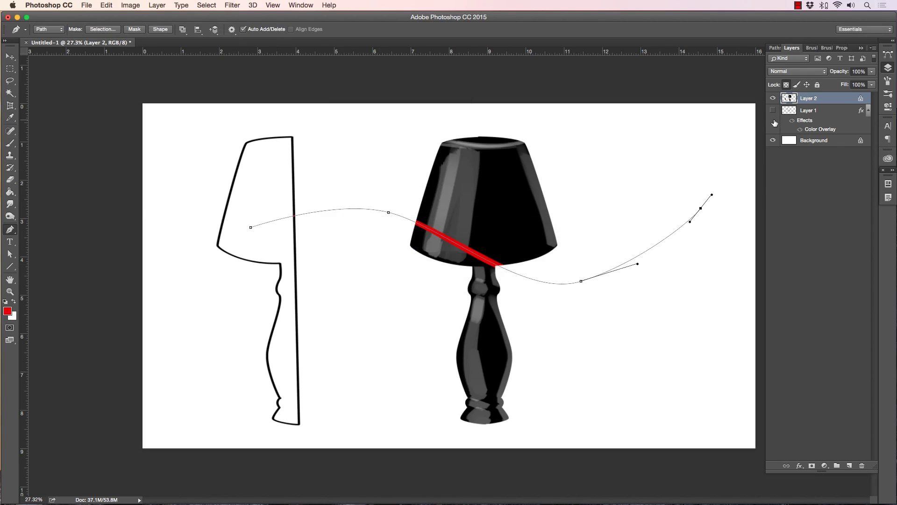
key("super+z")
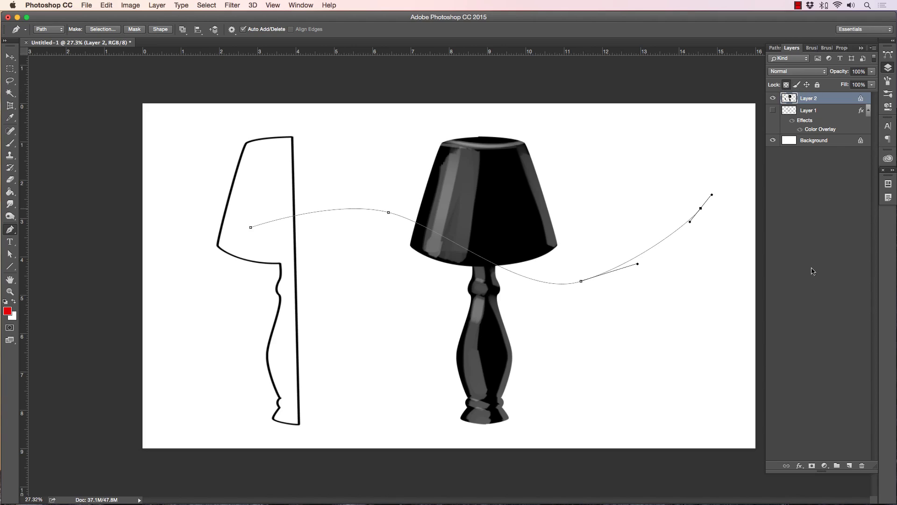
Step: Add a new layer above Layer 2, stroke the wavy path on it with the red brush, and dismiss the path
left_click(850, 467)
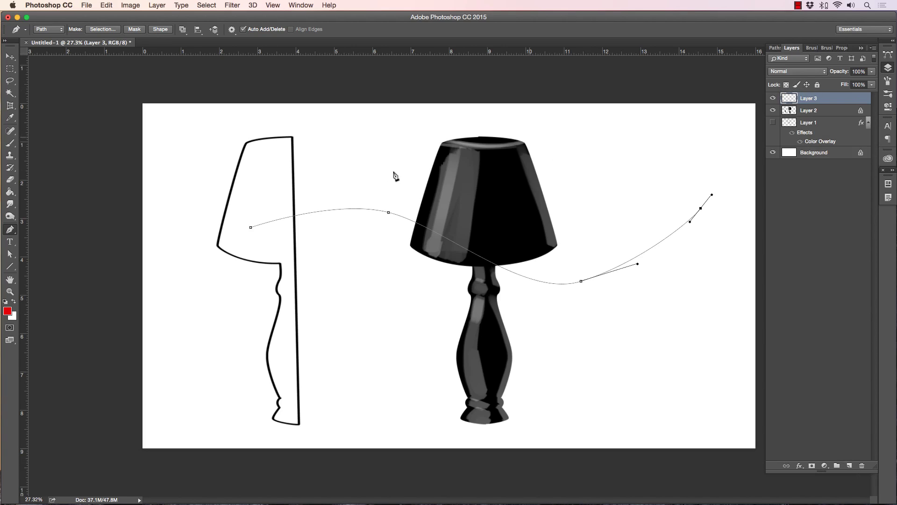
right_click(354, 178)
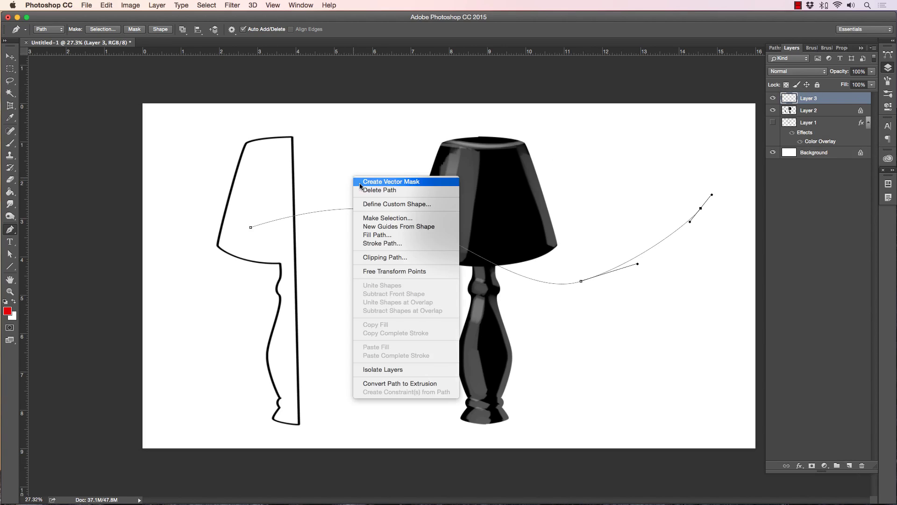
left_click(380, 243)
left_click(534, 239)
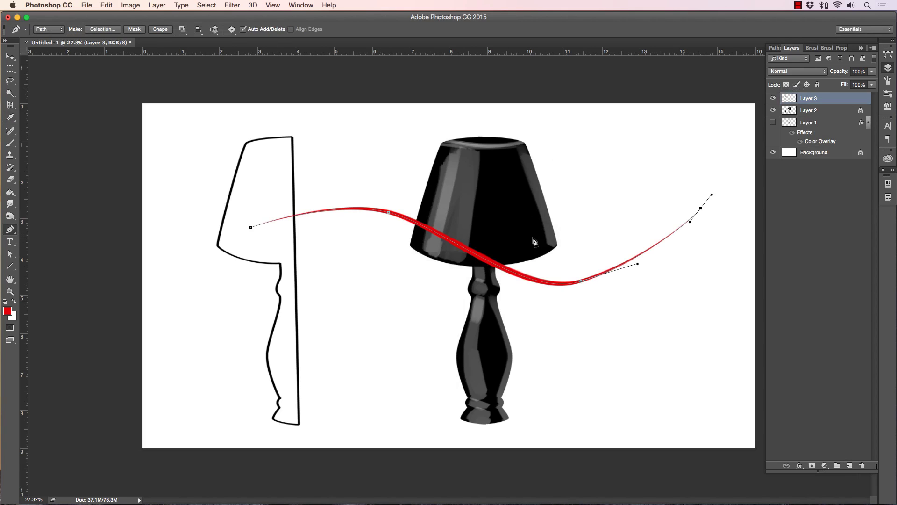
key("Return")
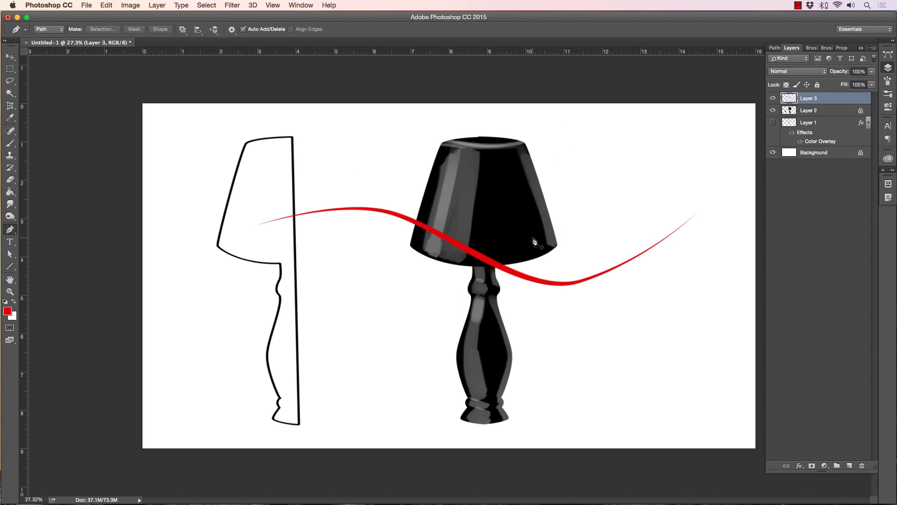